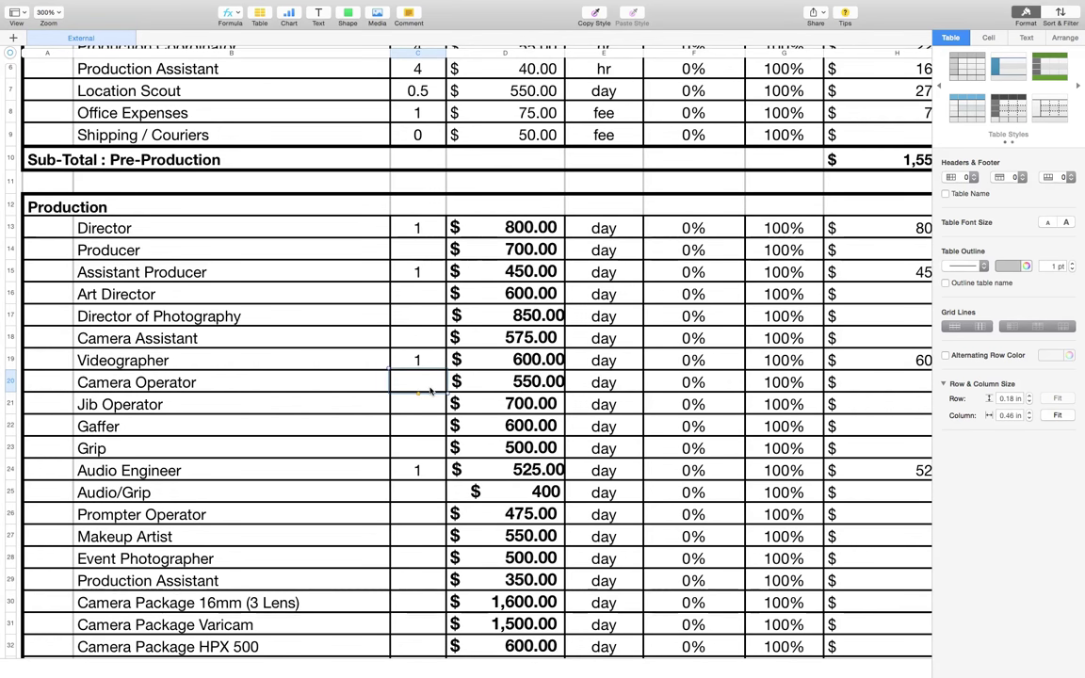
# Enter a quantity of 1 for Prompter Operator in the Production section
pyautogui.scroll(-2, 426, 386)
pyautogui.scroll(-3, 416, 434)
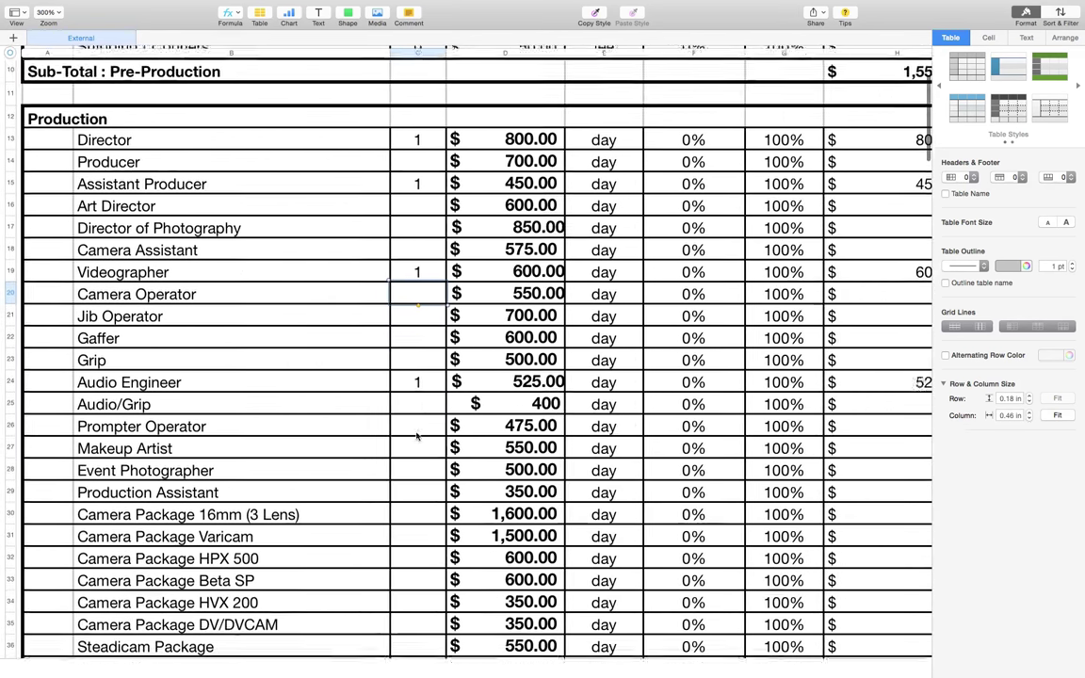
pyautogui.click(413, 420)
pyautogui.write('1')
pyautogui.press('Return')
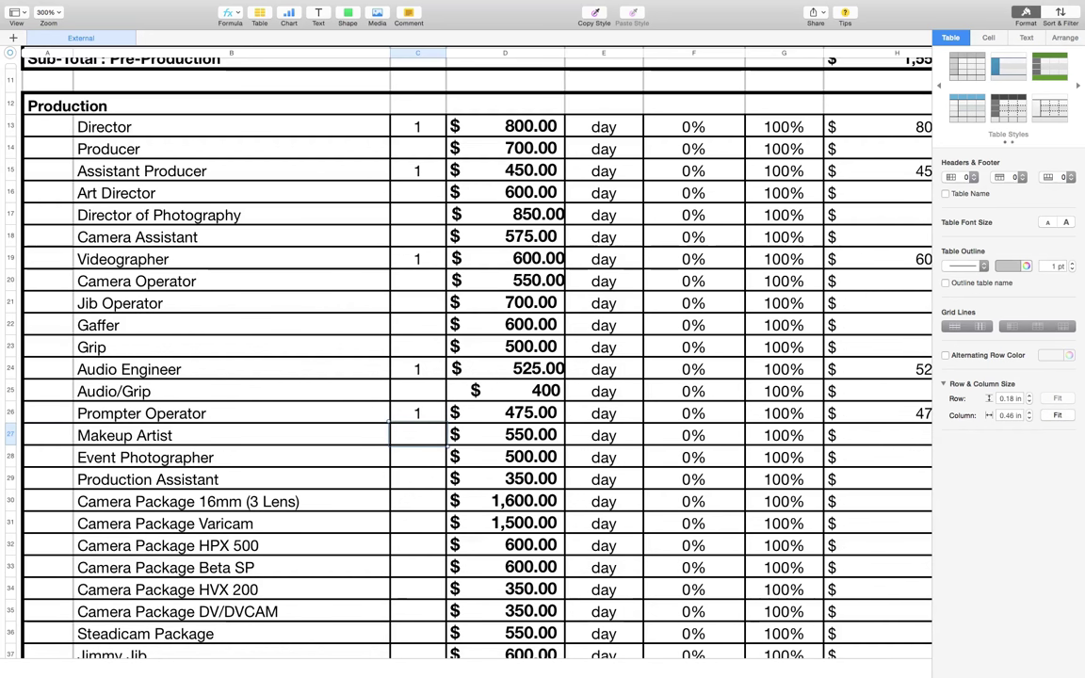
# Enter a quantity of 1 for Camera Package HPX 500 in the Production section
pyautogui.press('Down')
pyautogui.press('Down')
pyautogui.press('Down')
pyautogui.press('Down')
pyautogui.press('Down')
pyautogui.press('Down')
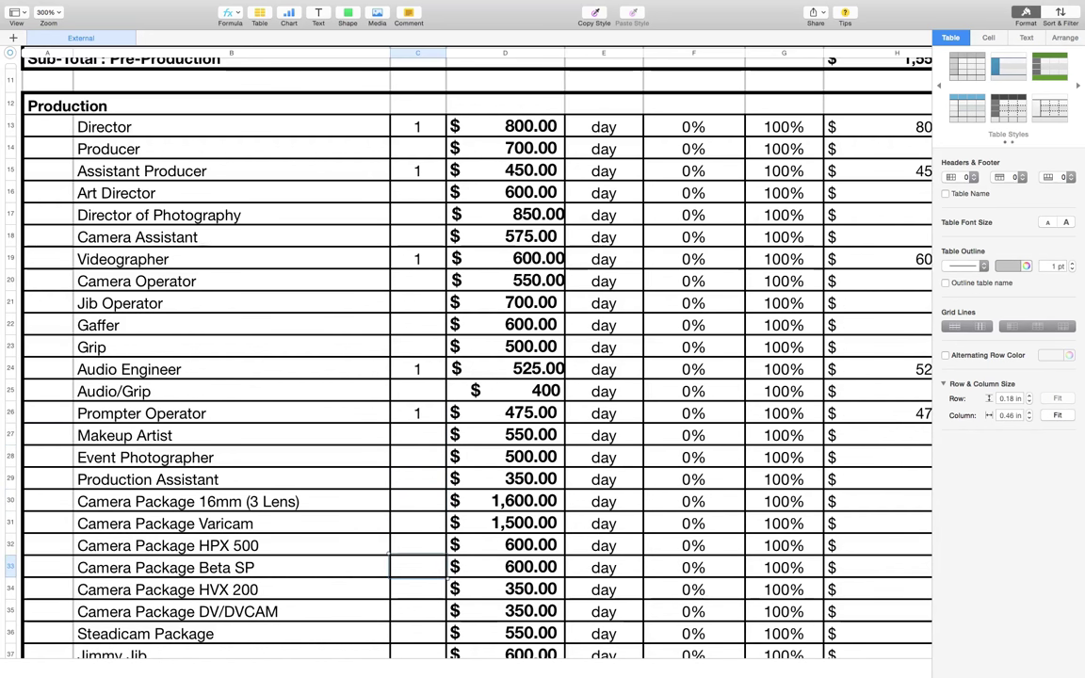
pyautogui.press('Down')
pyautogui.press('Up')
pyautogui.press('Up')
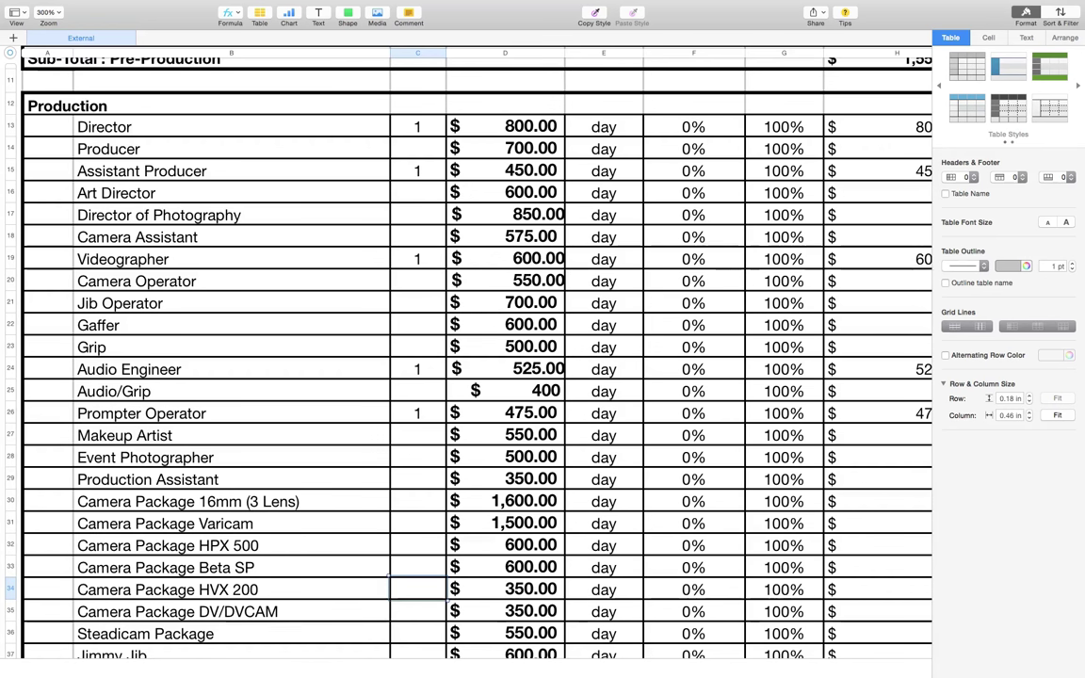
pyautogui.write('1')
# Enter a quantity of 1 for Lighting Package - 3 Light Interview Kit
pyautogui.scroll(-5, 416, 438)
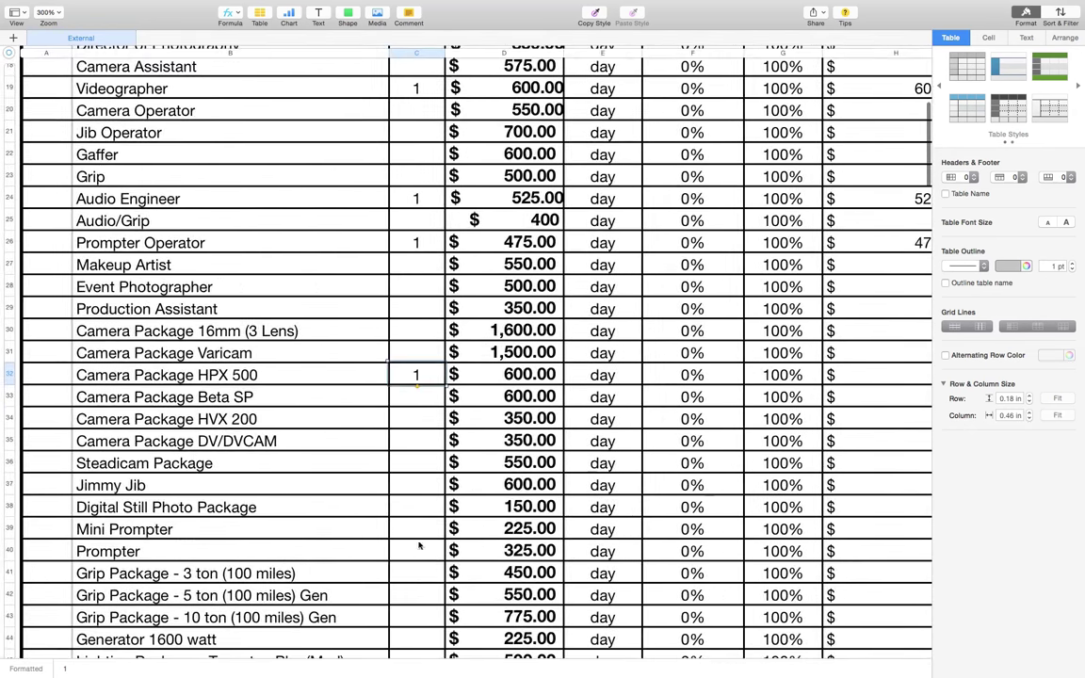
pyautogui.scroll(-1, 422, 576)
pyautogui.scroll(-5, 422, 577)
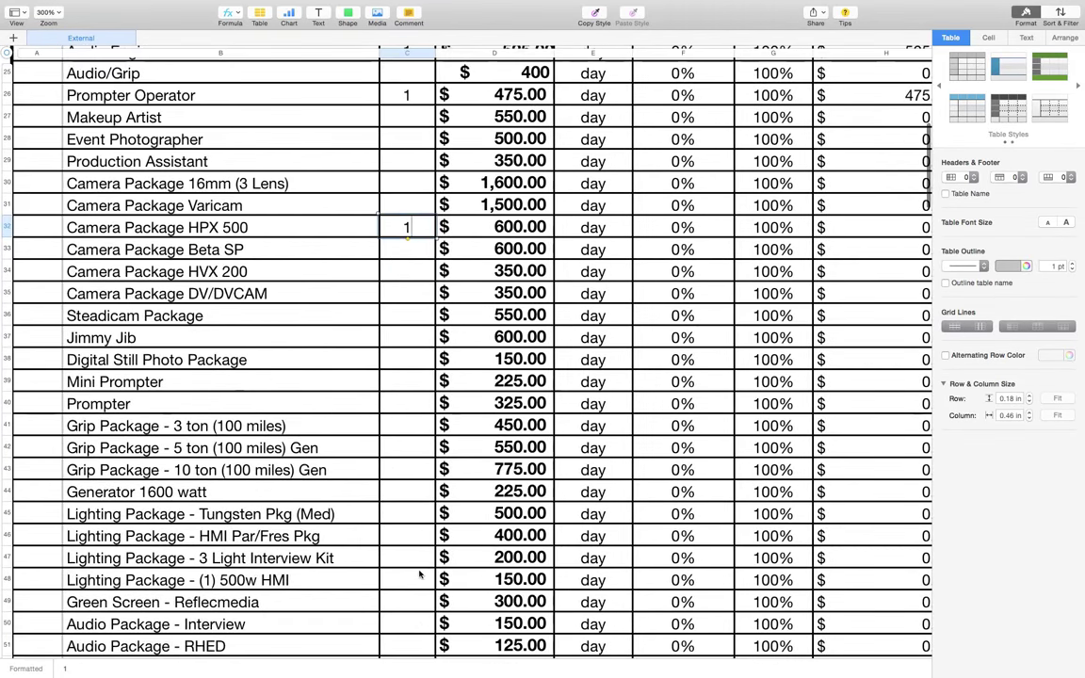
pyautogui.click(422, 558)
pyautogui.write('1')
# Enter a quantity of 1 for Audio Package - Interview in the Production section
pyautogui.scroll(-1, 422, 558)
pyautogui.scroll(-6, 418, 542)
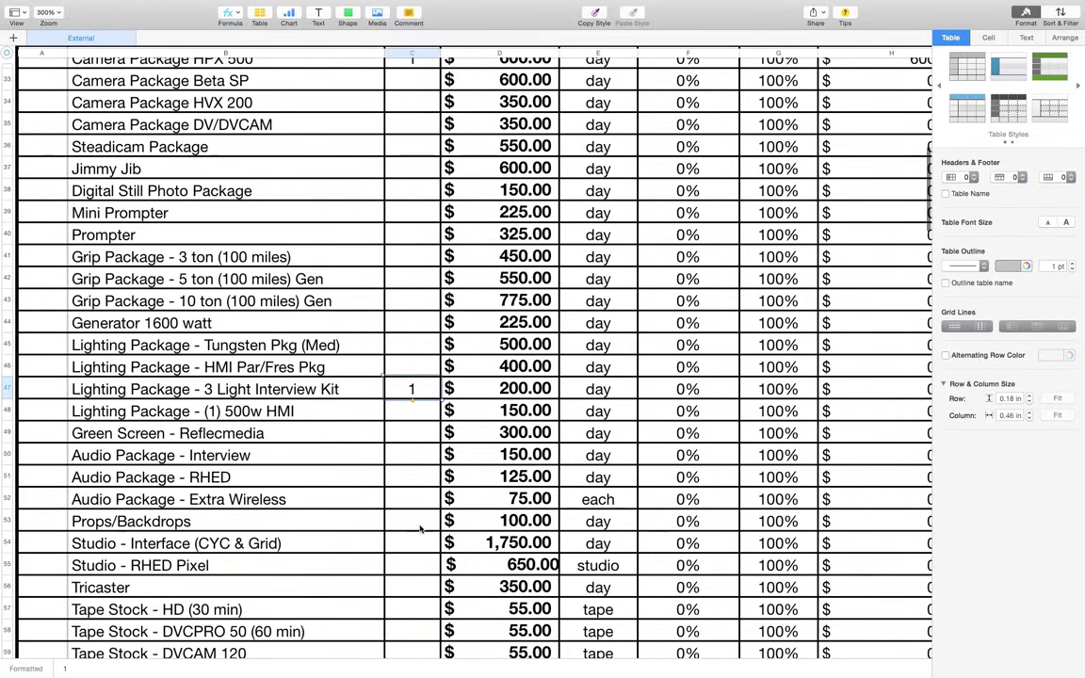
pyautogui.click(424, 457)
pyautogui.write('1')
# Enter a quantity of 1 for both P2 Media Fee and Expendables in the Production section
pyautogui.scroll(-1, 424, 460)
pyautogui.scroll(-5, 424, 424)
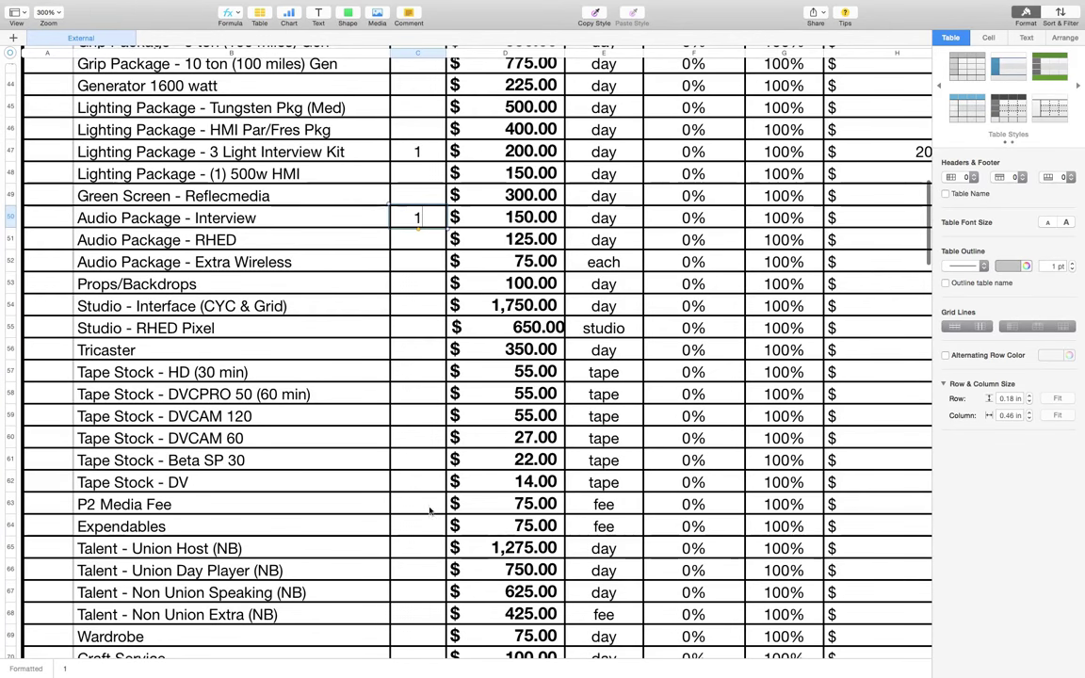
pyautogui.click(426, 506)
pyautogui.write('1')
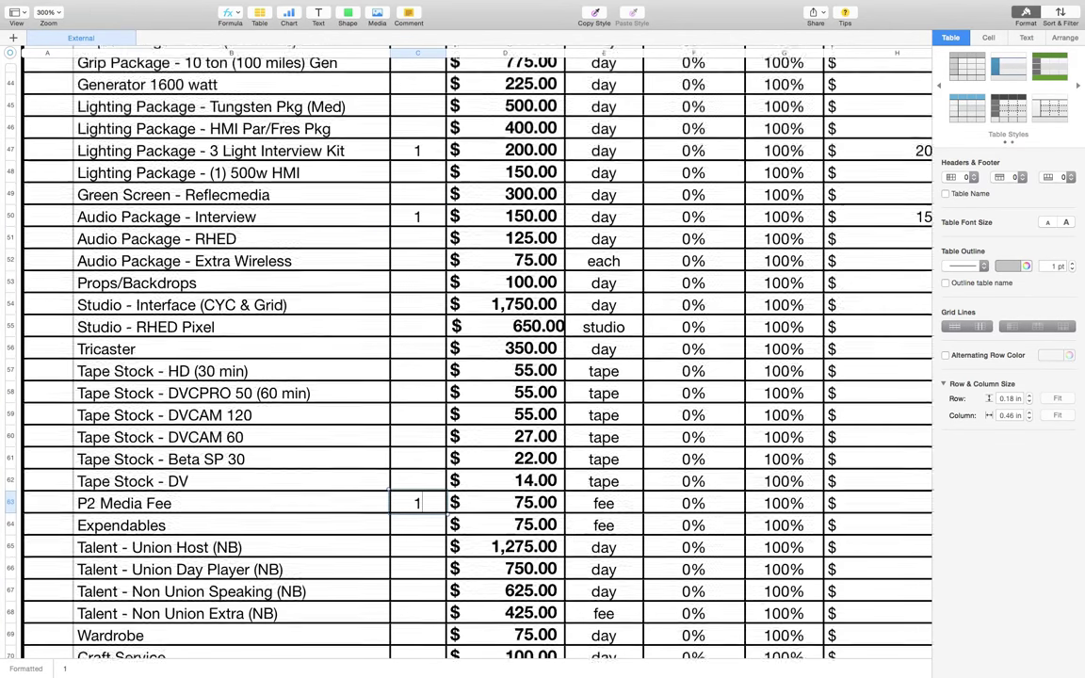
pyautogui.scroll(-1, 424, 348)
pyautogui.click(424, 492)
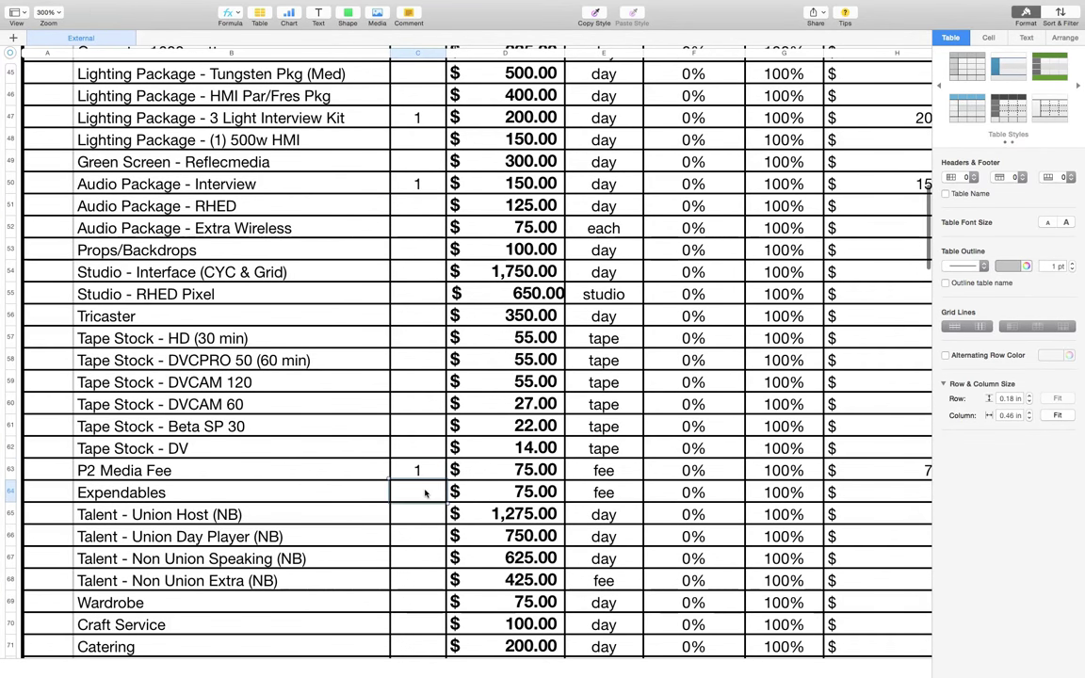
pyautogui.write('1')
# Enter a quantity of 1 for both Catering and Craft Service in the Production section
pyautogui.scroll(-2, 424, 493)
pyautogui.scroll(-5, 416, 499)
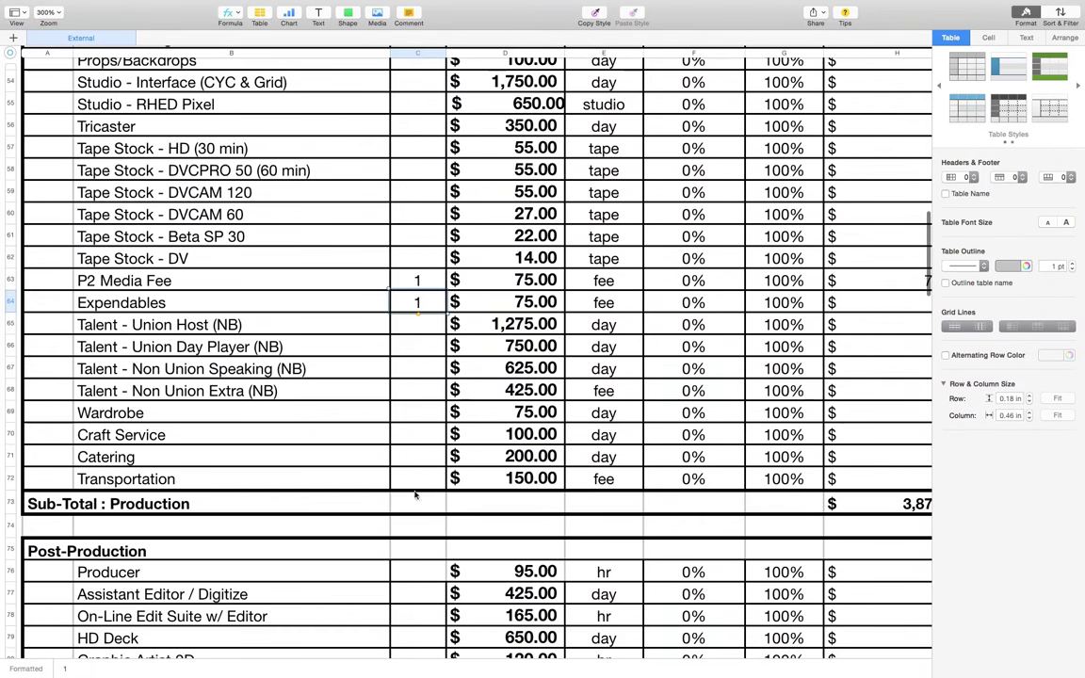
pyautogui.click(421, 456)
pyautogui.write('1')
pyautogui.click(417, 434)
pyautogui.write('1')
# Set the Production section's Transportation row to a quantity of 1 at a rate of $175
pyautogui.scroll(-2, 420, 439)
pyautogui.click(416, 435)
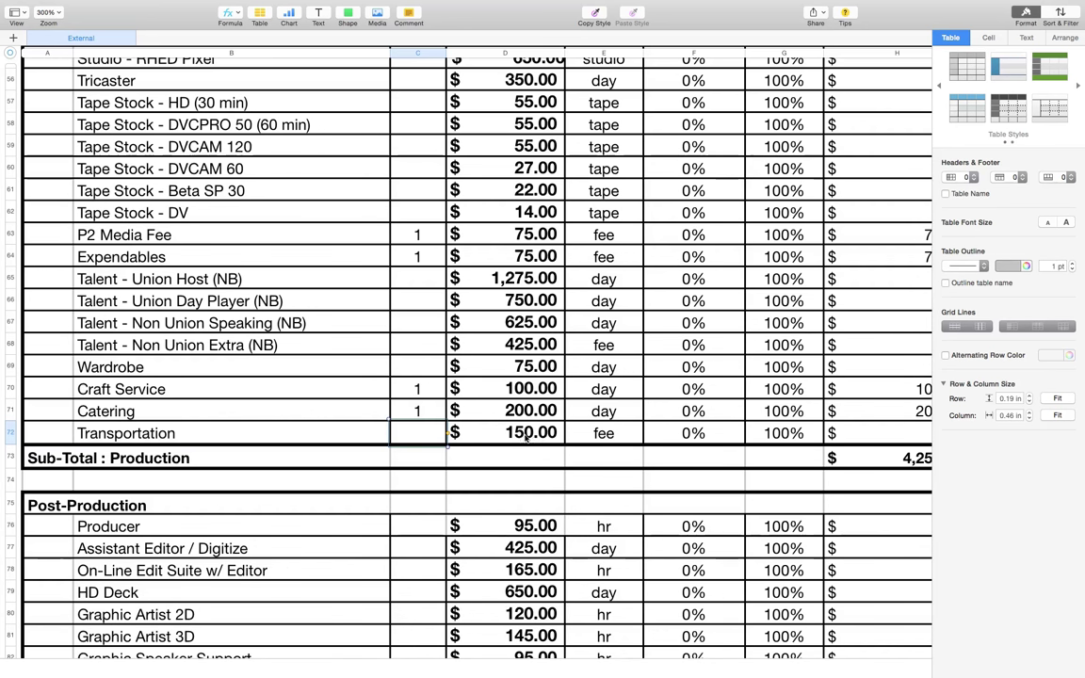
pyautogui.click(432, 432)
pyautogui.write('1')
pyautogui.click(453, 439)
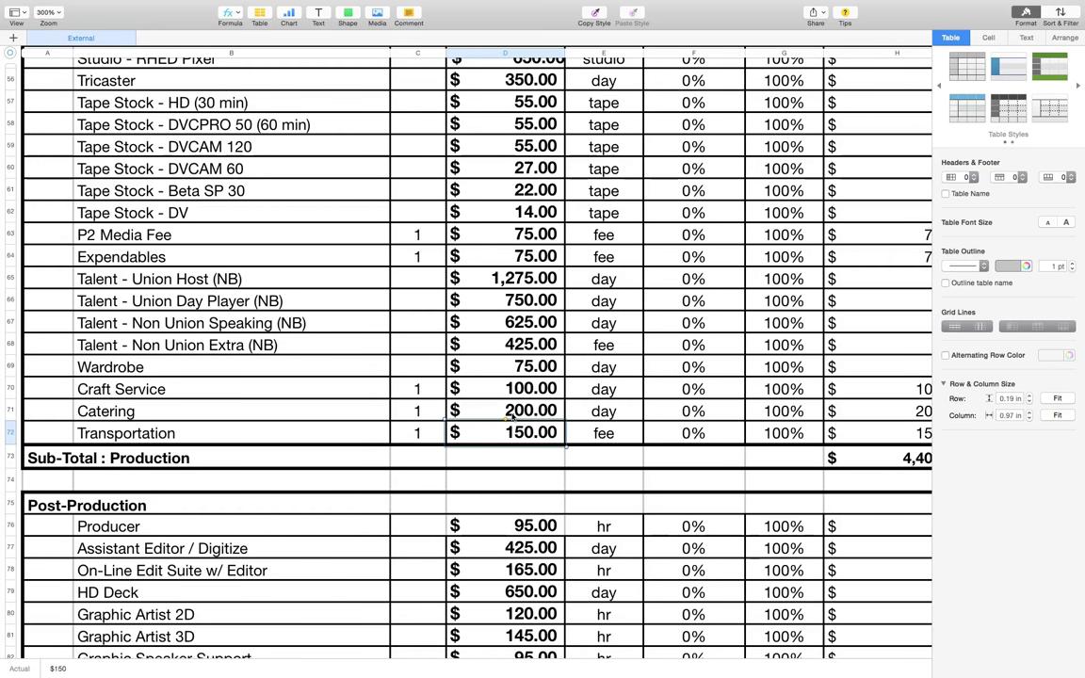
pyautogui.write('175')
pyautogui.press('Return')
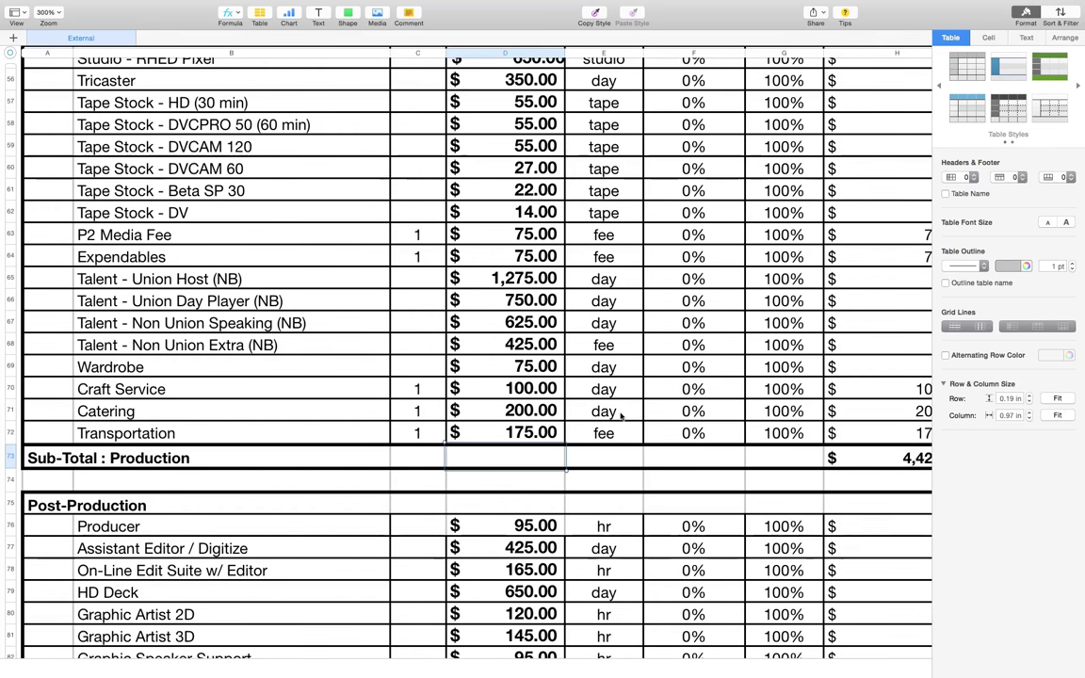
# In the Post-Production section, enter quantities of 16 hours for Producer and 1 day for Assistant Editor / Digitize
pyautogui.hscroll(5, 595, 415)
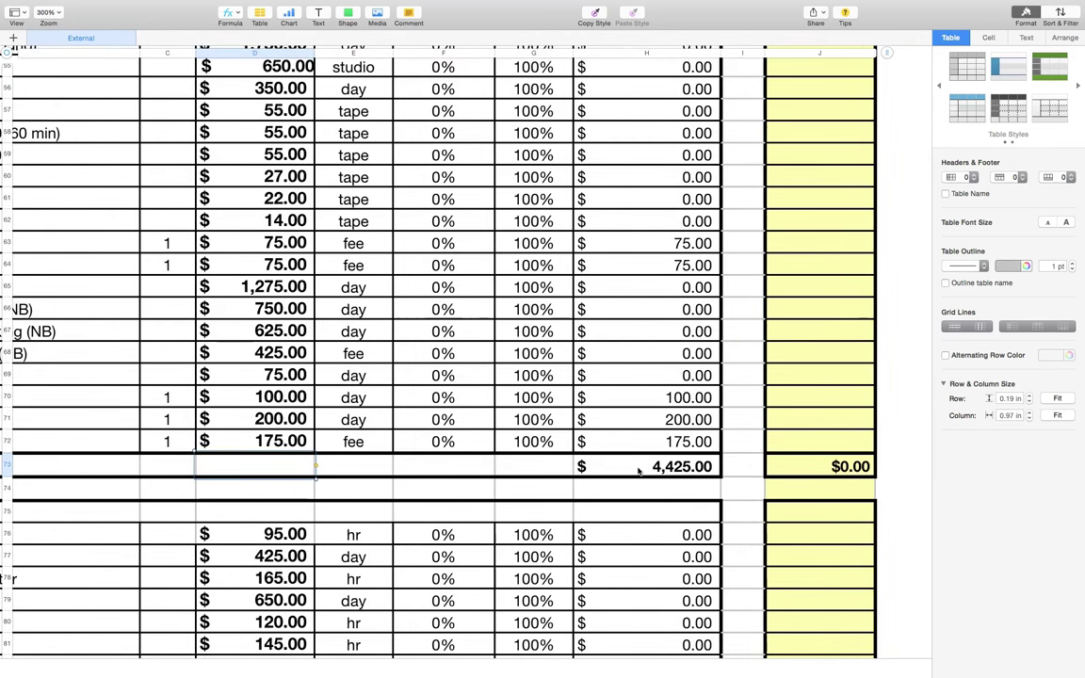
pyautogui.scroll(-5, 637, 471)
pyautogui.hscroll(-5, 637, 471)
pyautogui.hscroll(-1, 638, 478)
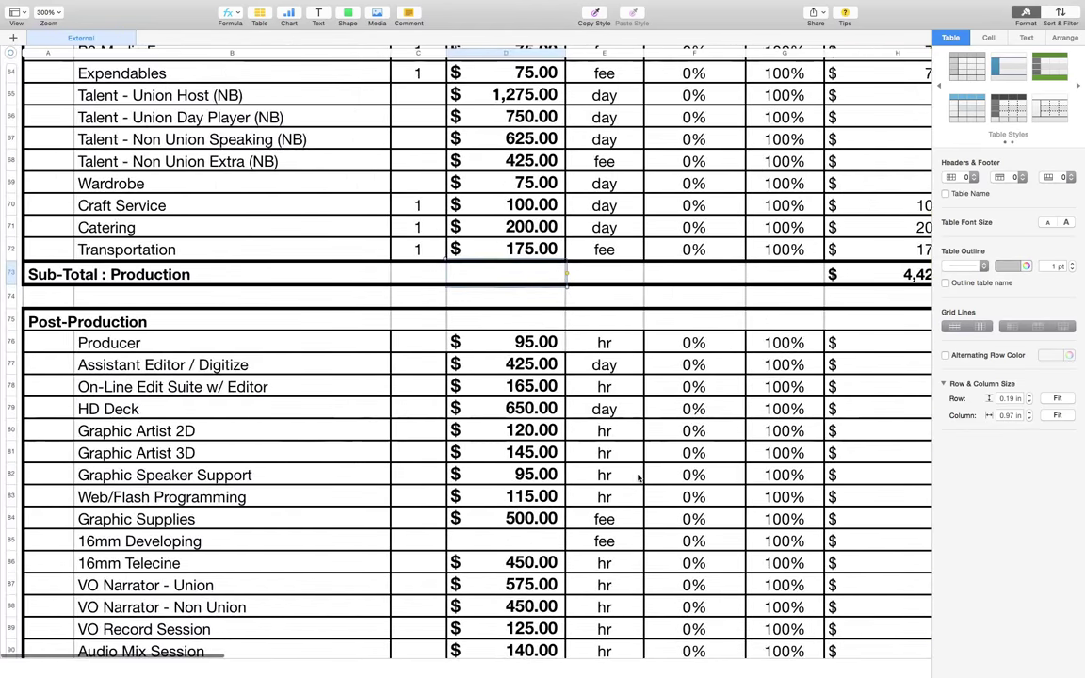
pyautogui.scroll(-3, 638, 478)
pyautogui.click(426, 226)
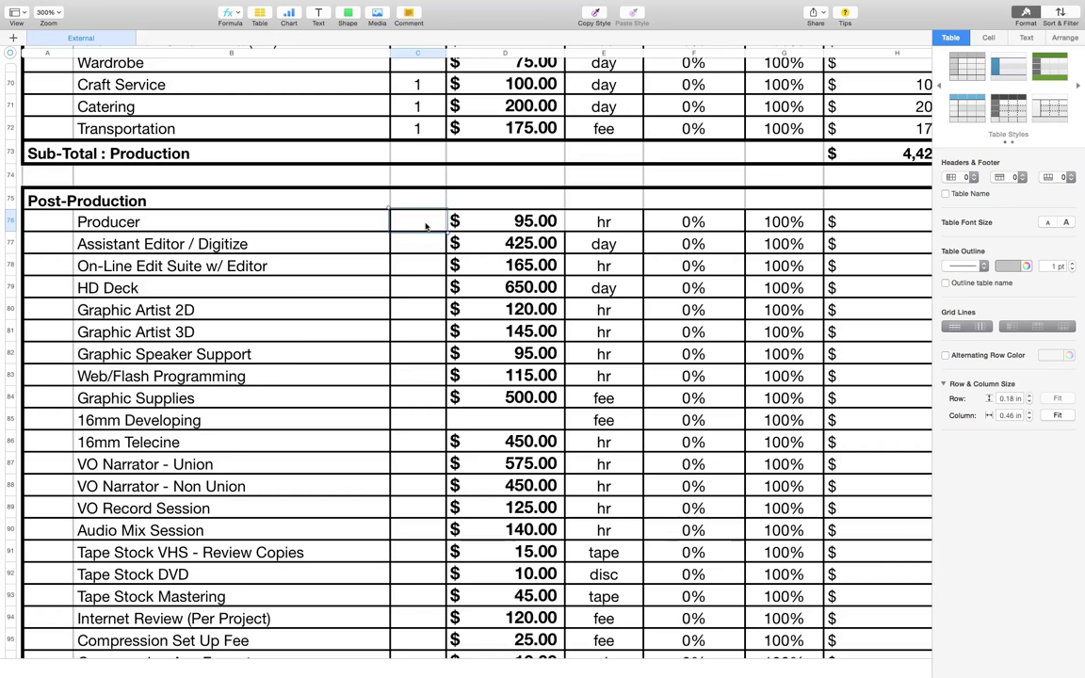
pyautogui.write('16')
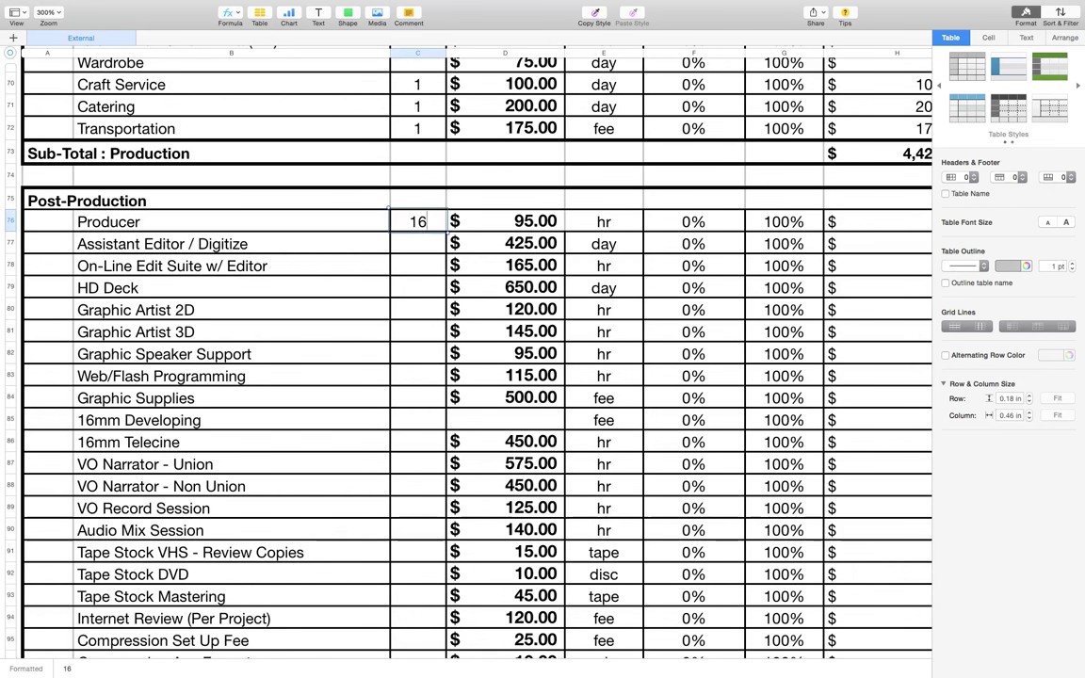
pyautogui.press('Return')
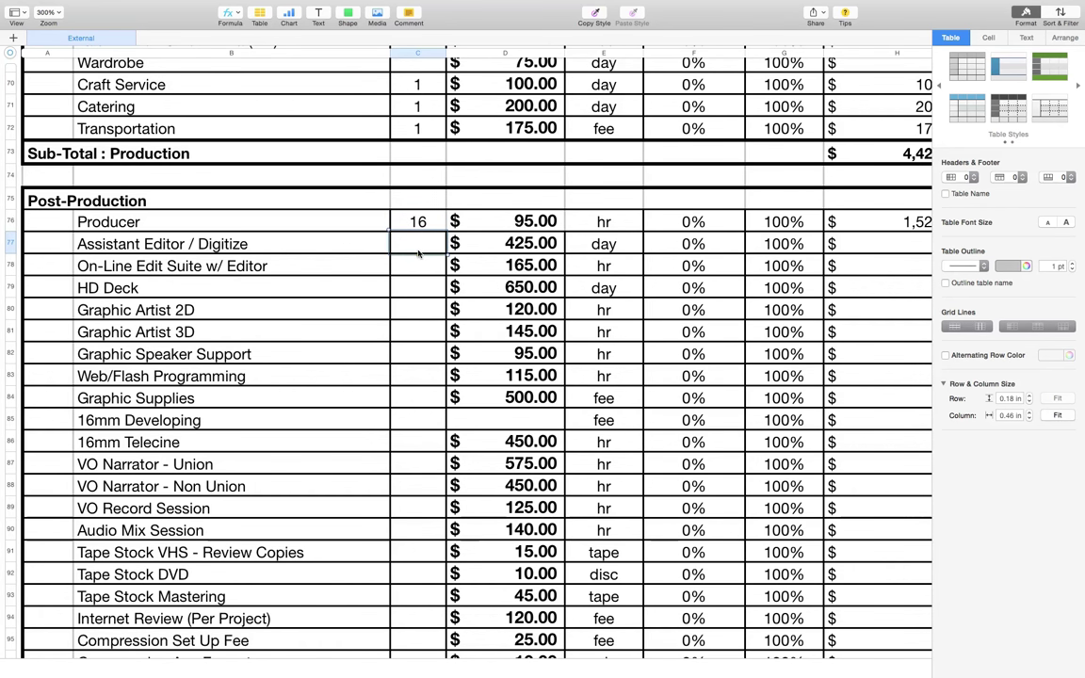
pyautogui.write('1')
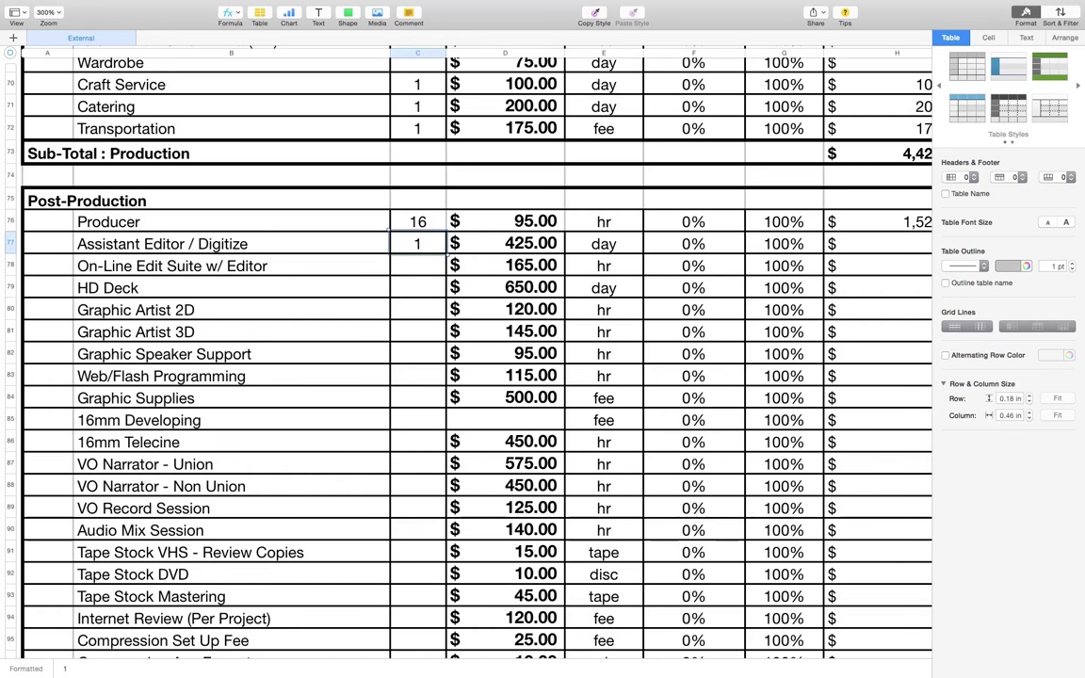
pyautogui.press('Return')
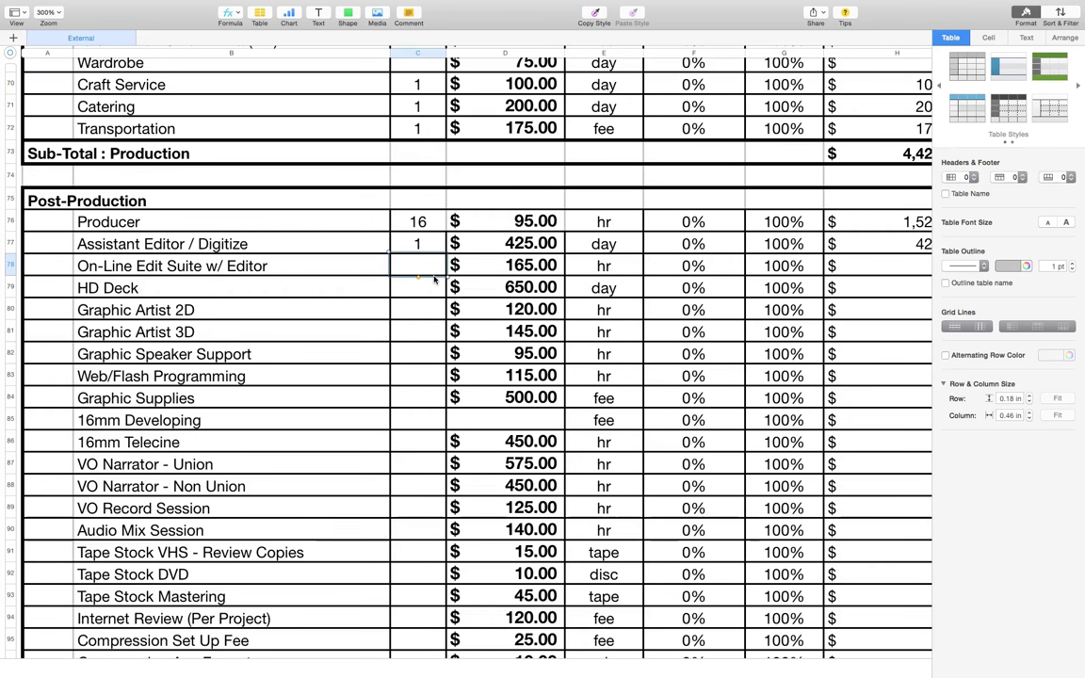
# Set the Post-Production quantity for On-Line Edit Suite w/ Editor to 20 hours
pyautogui.write('10')
pyautogui.press('Return')
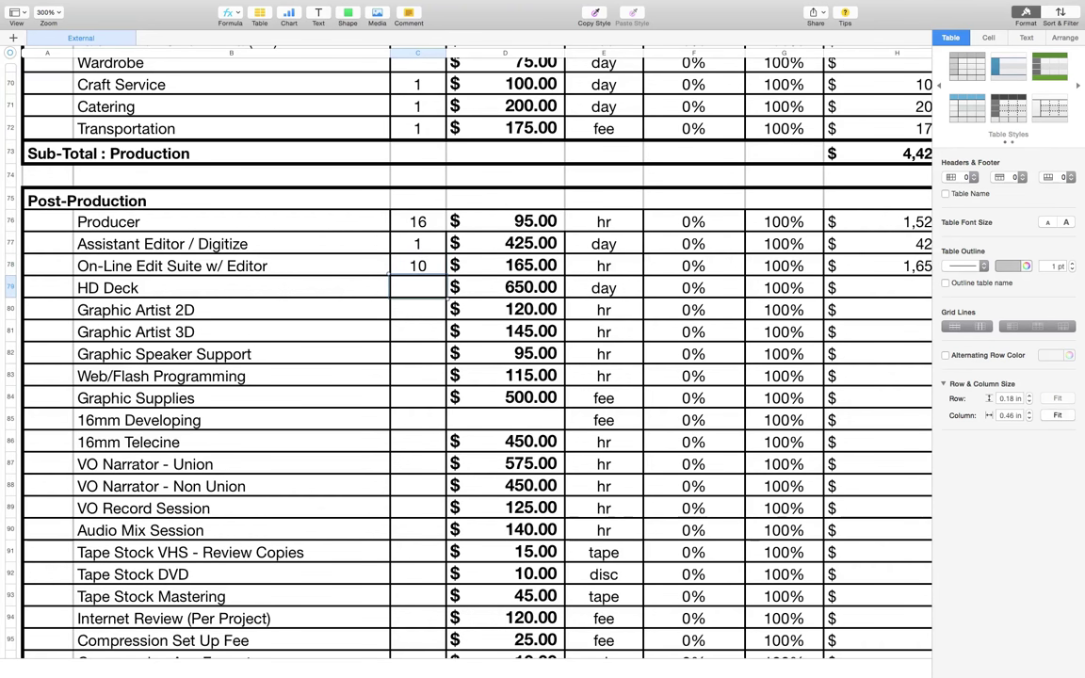
pyautogui.click(414, 267)
pyautogui.press('Delete')
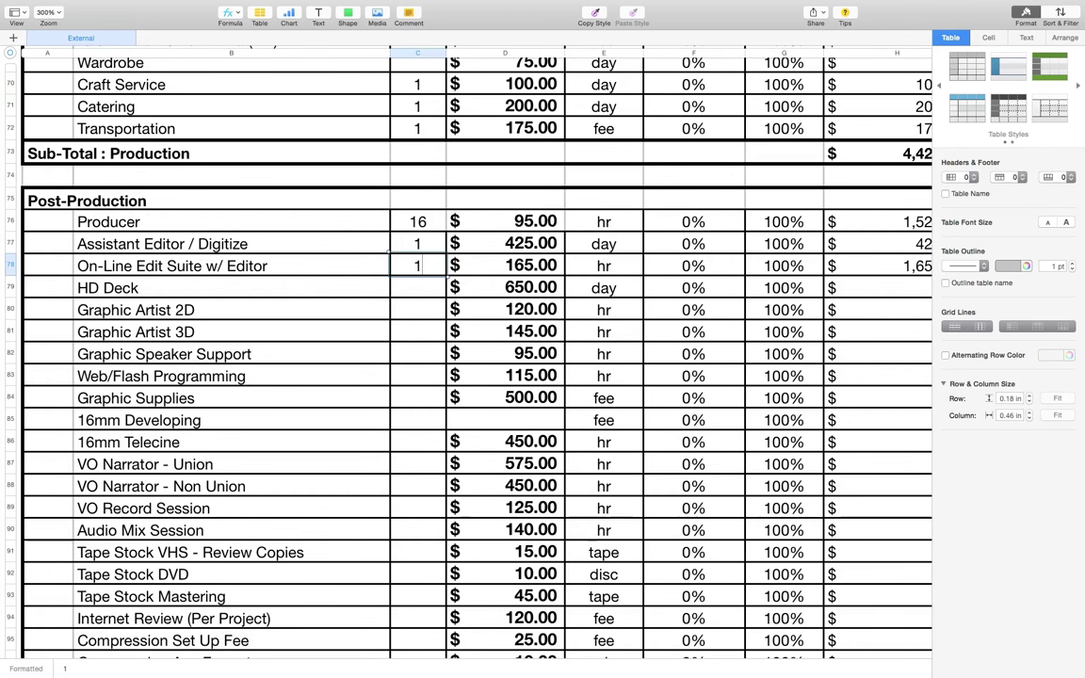
pyautogui.write('20')
pyautogui.press('Return')
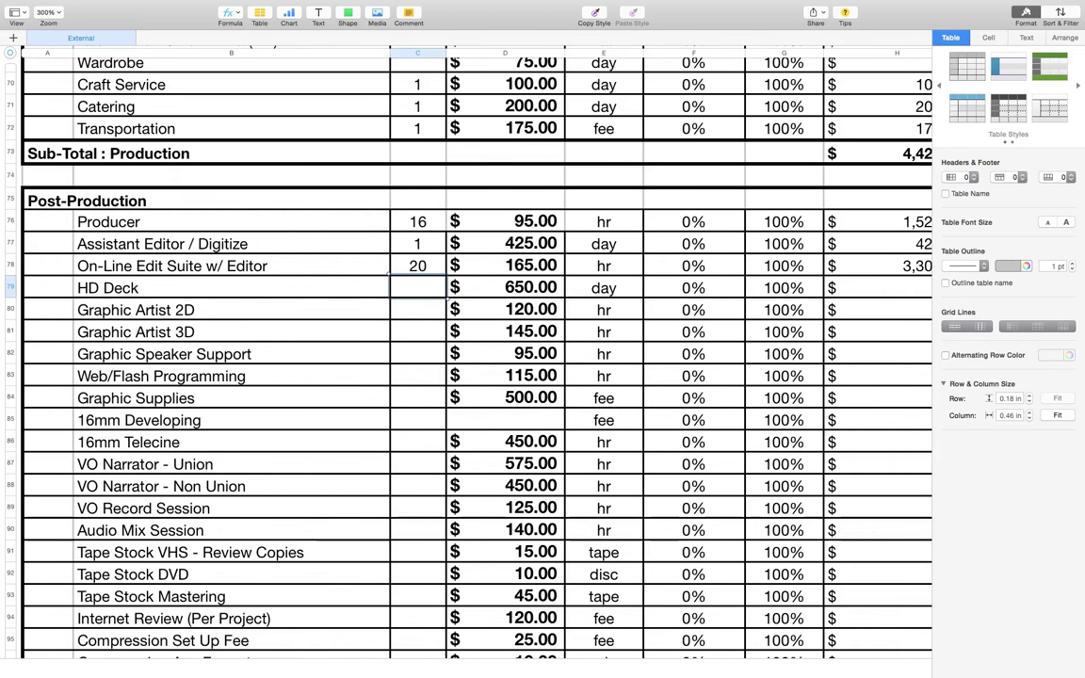
# Enter a quantity of 12 hours for Graphic Artist 2D in the Post-Production section
pyautogui.click(414, 312)
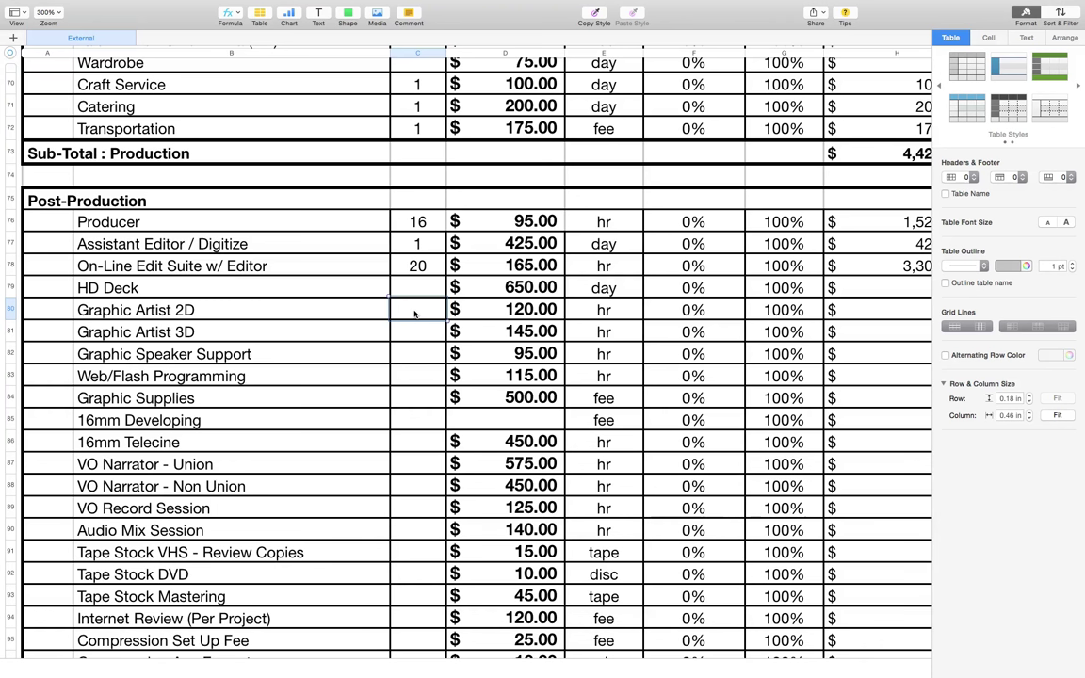
pyautogui.write('8')
pyautogui.press('BackSpace')
pyautogui.write('12')
pyautogui.press('Return')
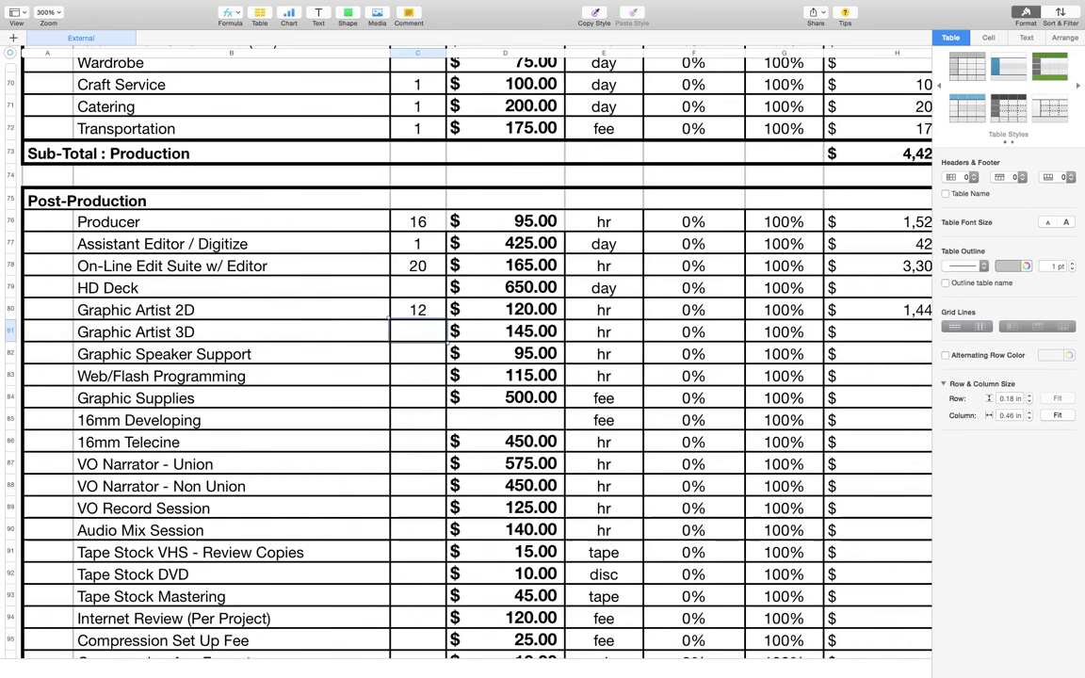
# Enter a quantity of 2 for Compression Set Up Fee in the Post-Production section
pyautogui.press('Down')
pyautogui.press('Down')
pyautogui.press('Down')
pyautogui.press('Down')
pyautogui.press('Down')
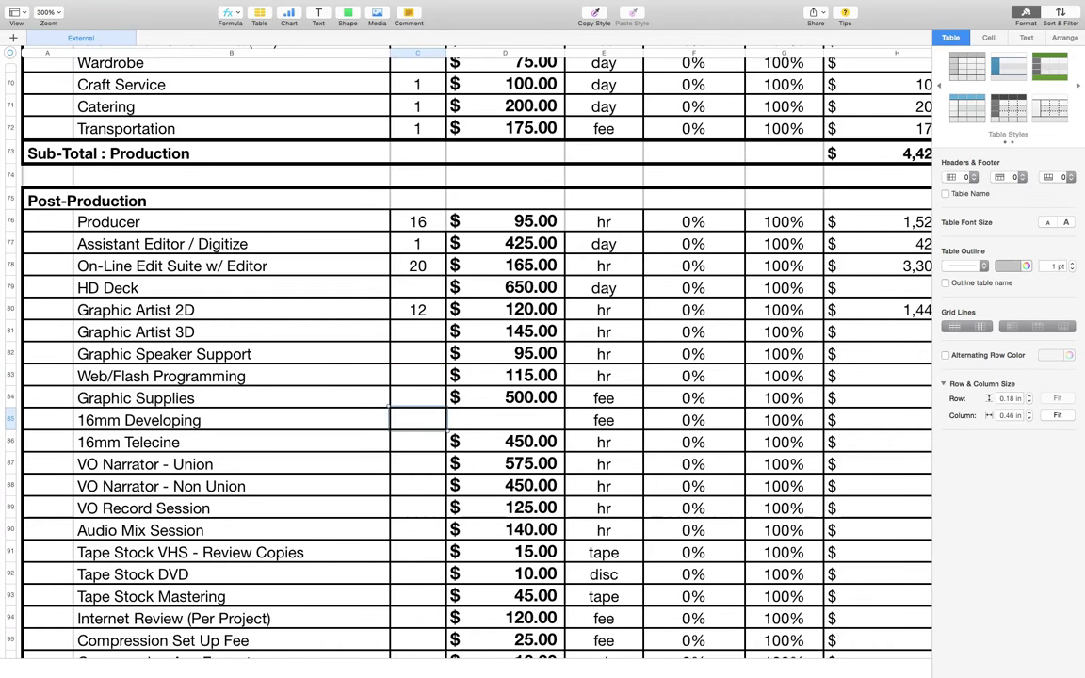
pyautogui.press('Down')
pyautogui.press('Down')
pyautogui.press('Down')
pyautogui.press('Down')
pyautogui.press('Down')
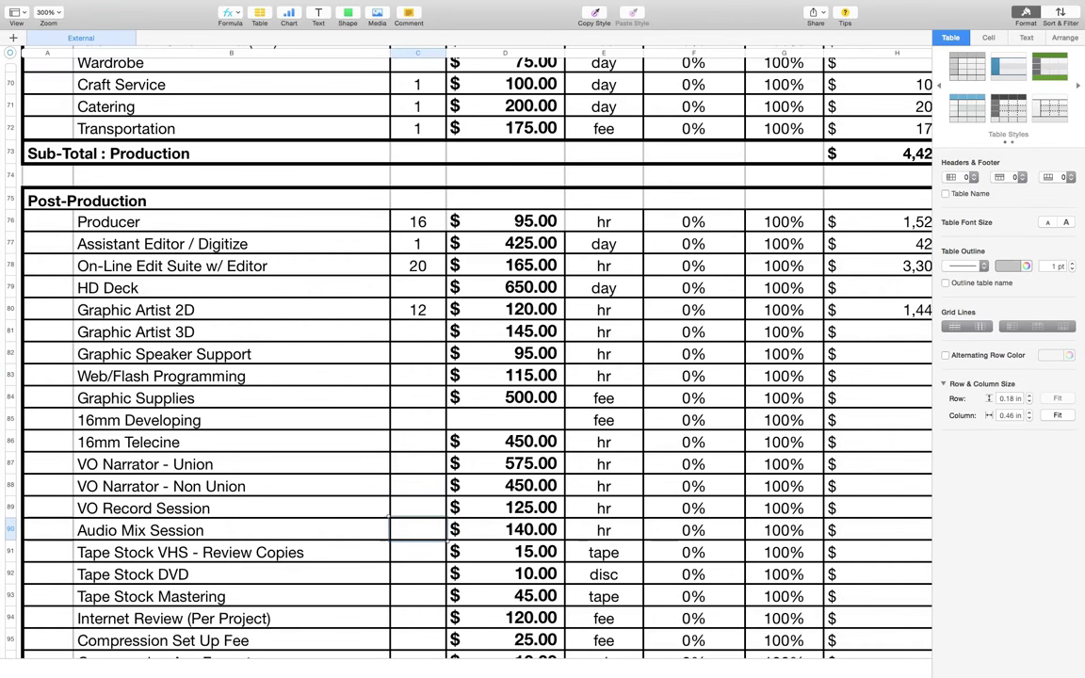
pyautogui.scroll(-5, 416, 344)
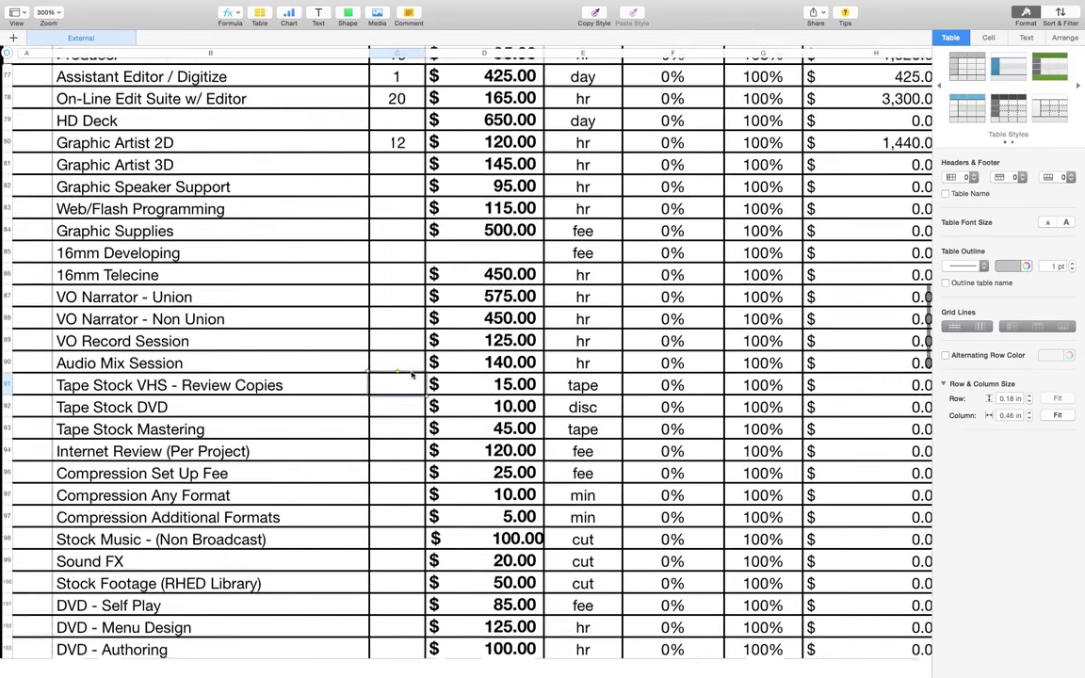
pyautogui.press('Down')
pyautogui.press('Down')
pyautogui.press('Down')
pyautogui.press('Down')
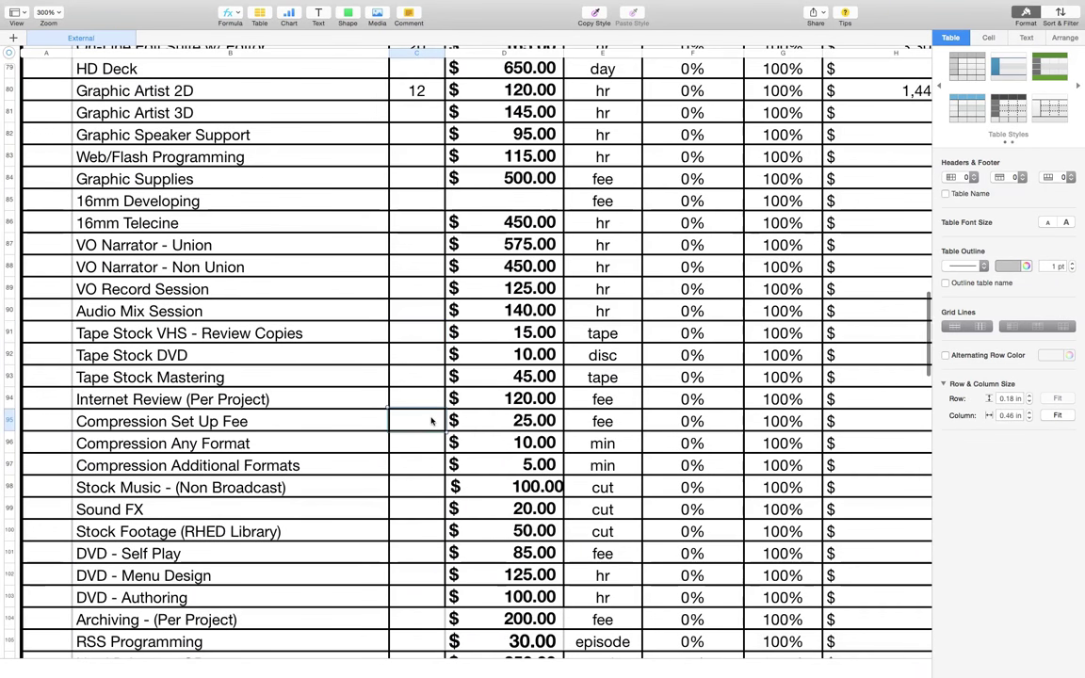
pyautogui.write('2')
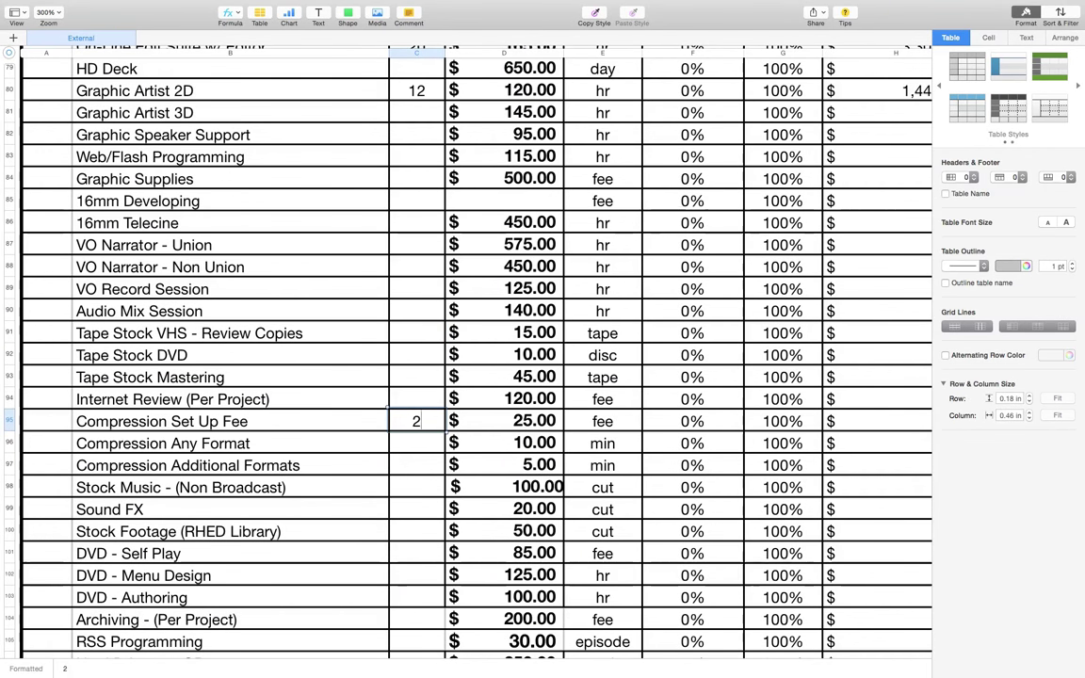
pyautogui.press('Return')
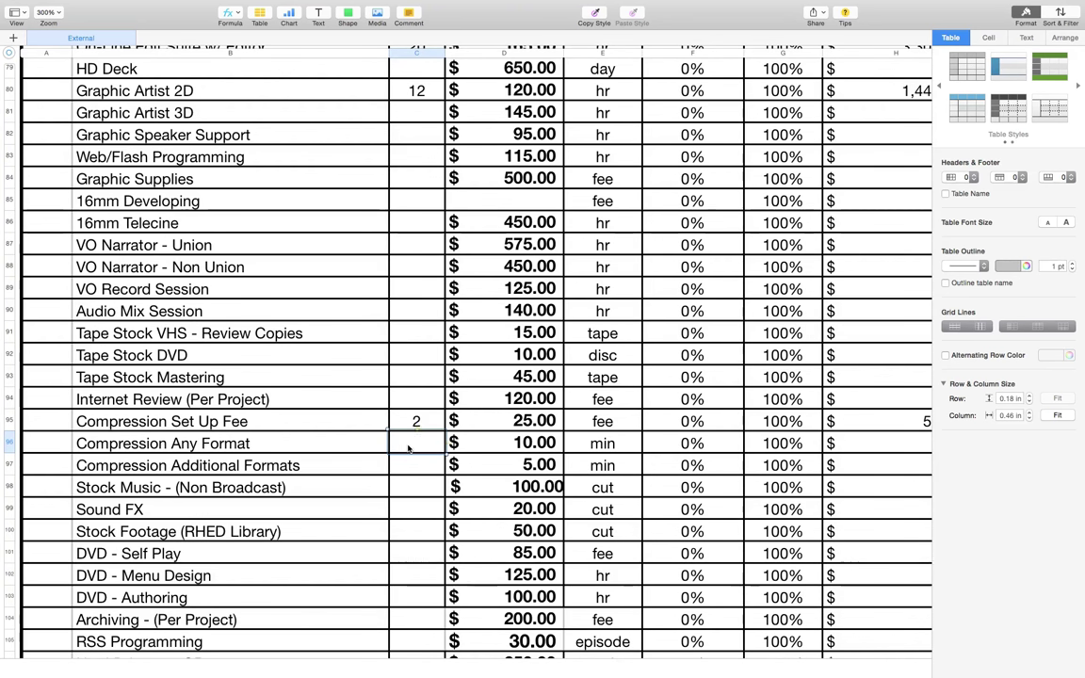
# Enter a quantity of 120 minutes for both Compression Any Format and Compression Additional Formats
pyautogui.write('120')
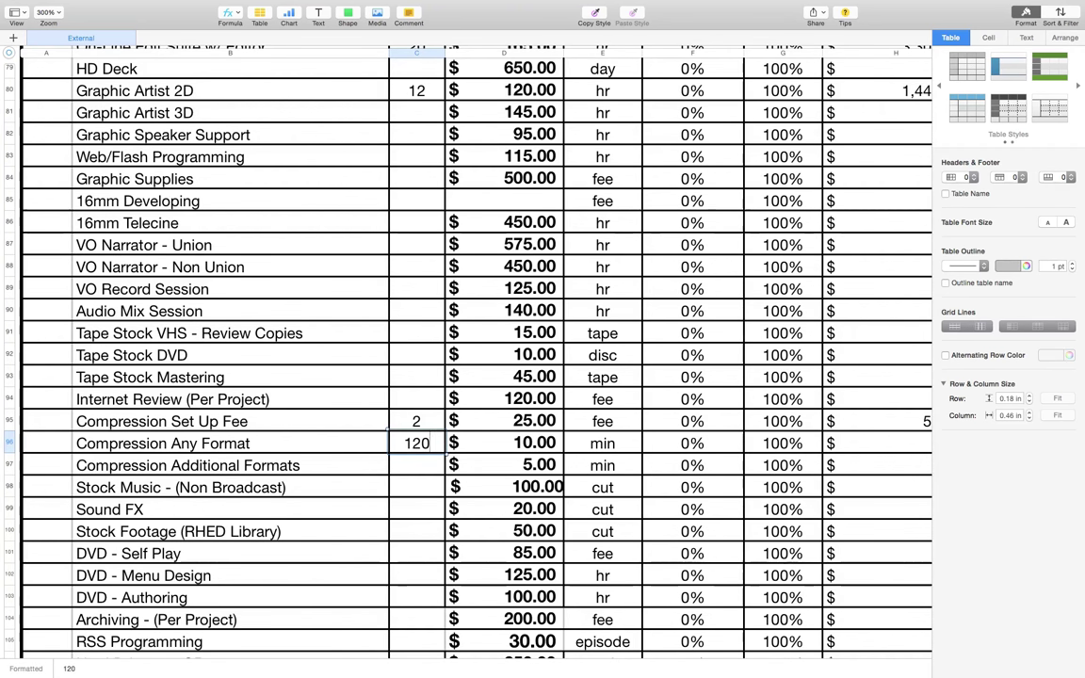
pyautogui.press('Return')
pyautogui.write('120')
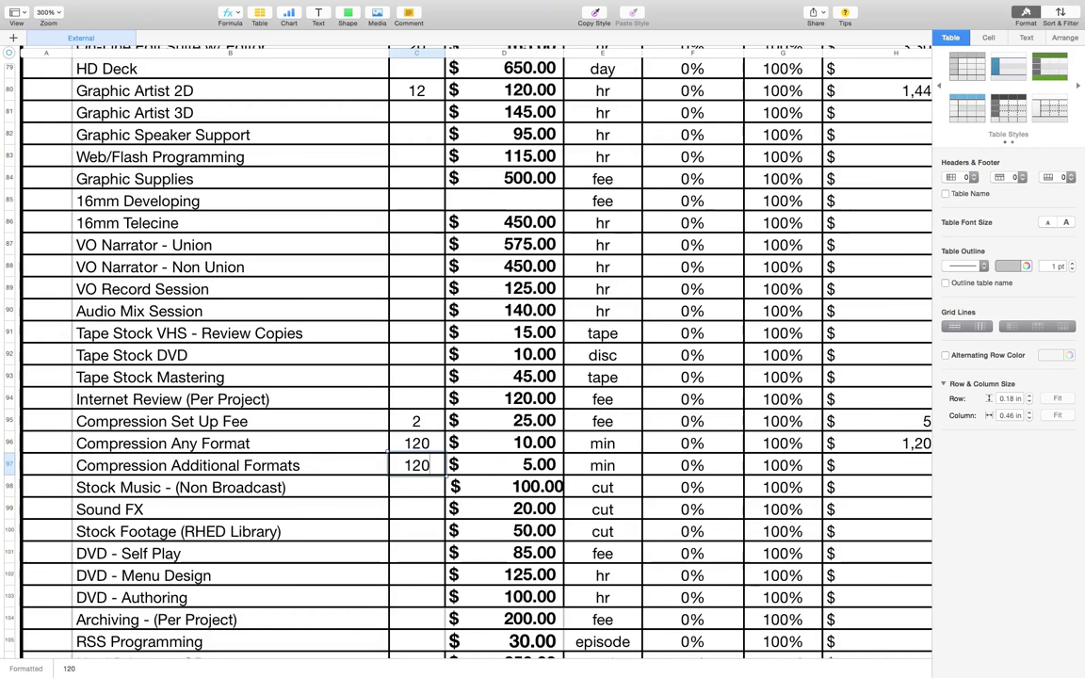
pyautogui.press('Return')
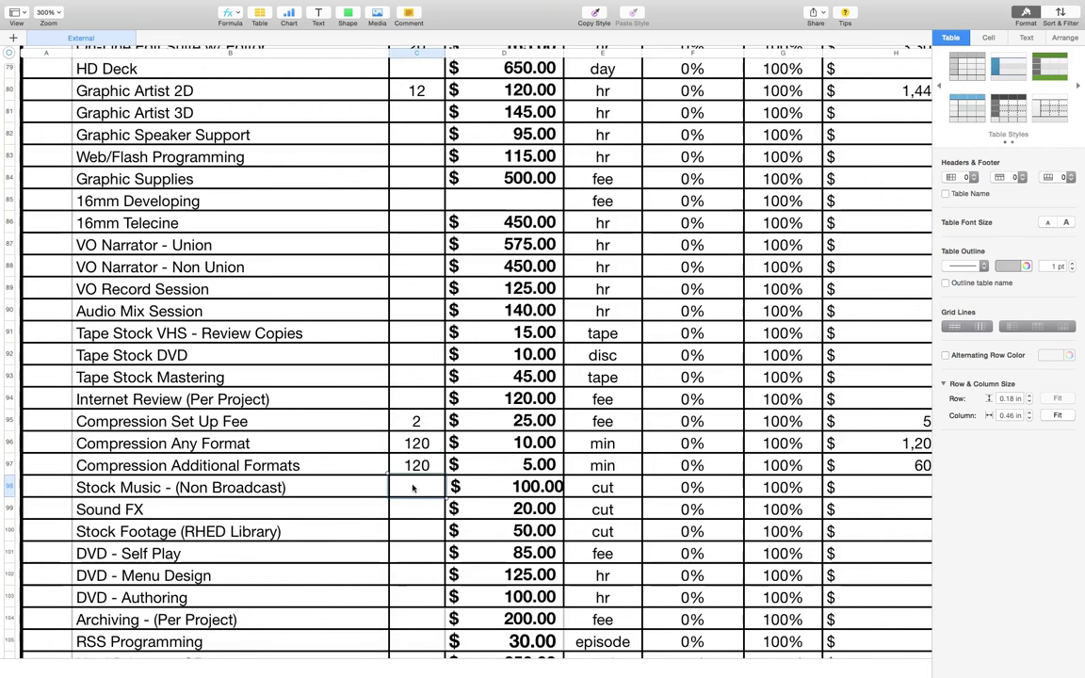
# Set the Stock Music - (Non Broadcast) rate to $450.00 and enter a quantity of 1 cut
pyautogui.click(562, 488)
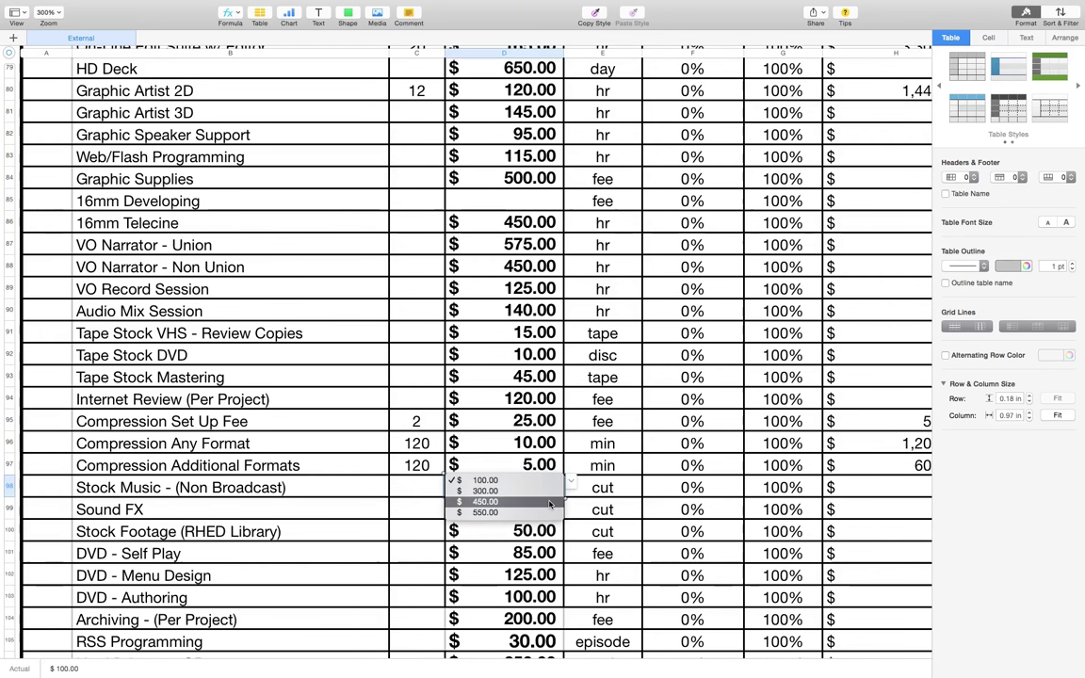
pyautogui.click(485, 501)
pyautogui.click(428, 485)
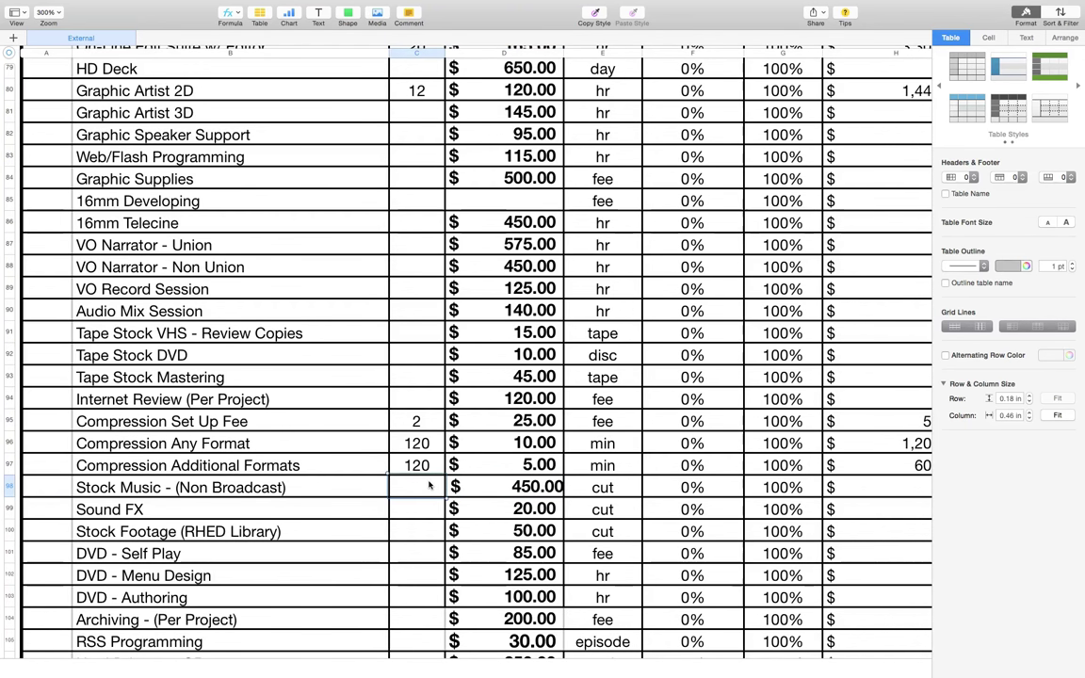
pyautogui.write('1')
pyautogui.press('Return')
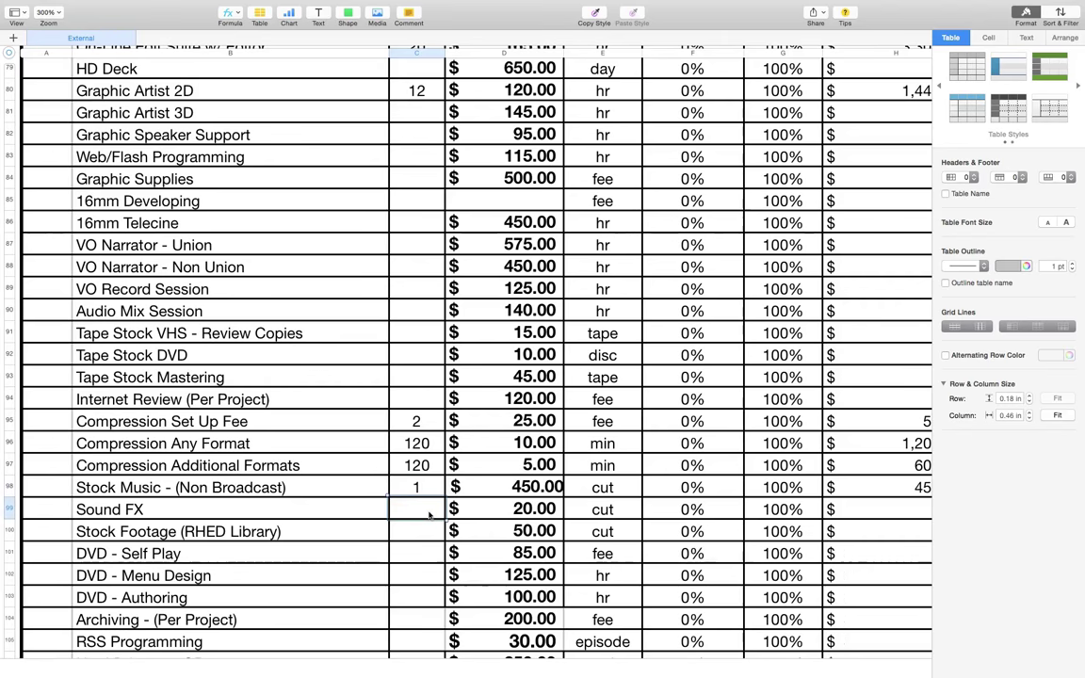
# Enter a quantity of 1 for Hard Drive 250 GB in the Post-Production section and shorten its description to Hard Drive
pyautogui.scroll(-3, 428, 499)
pyautogui.click(420, 546)
pyautogui.write('1')
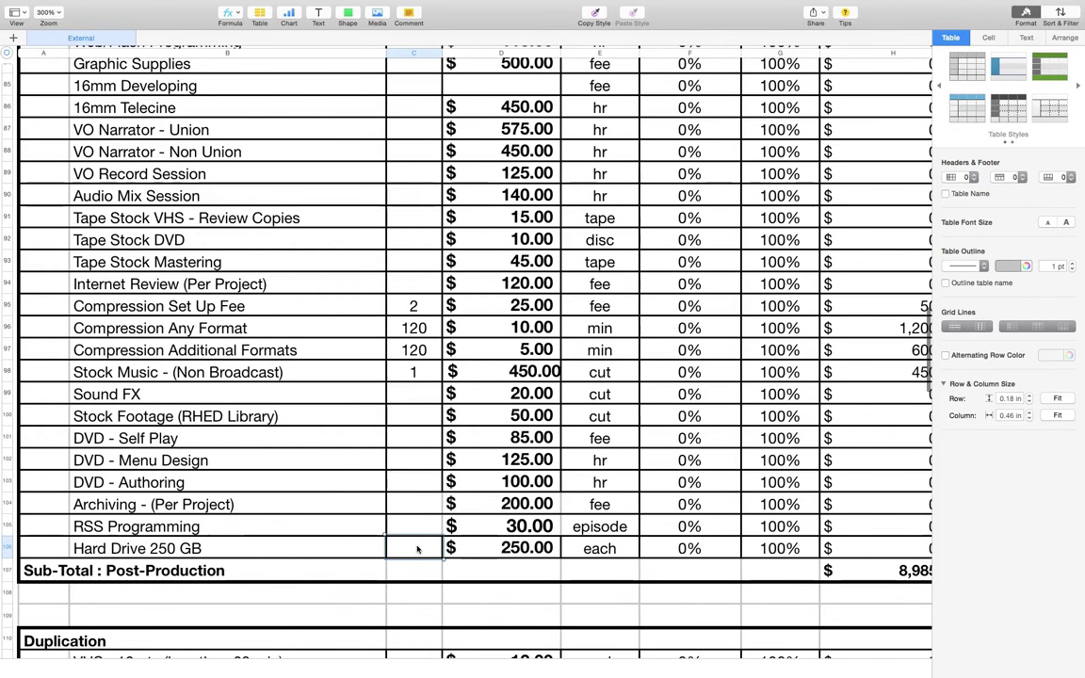
pyautogui.click(189, 548)
pyautogui.click(149, 548)
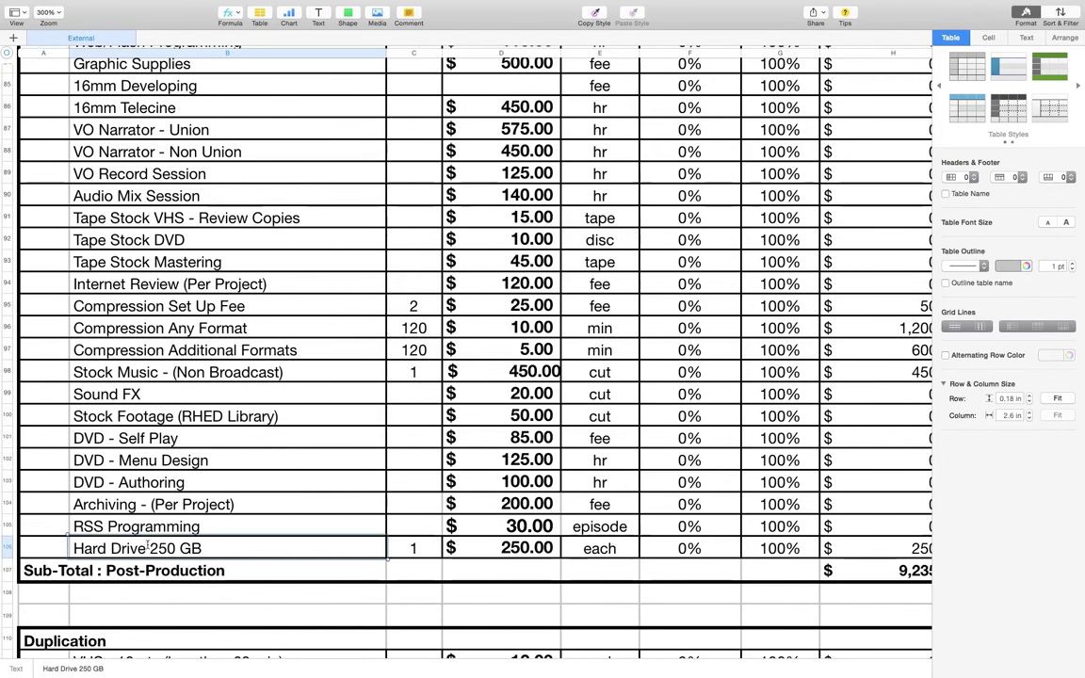
pyautogui.moveTo(149, 548); pyautogui.dragTo(225, 546)
pyautogui.press('BackSpace')
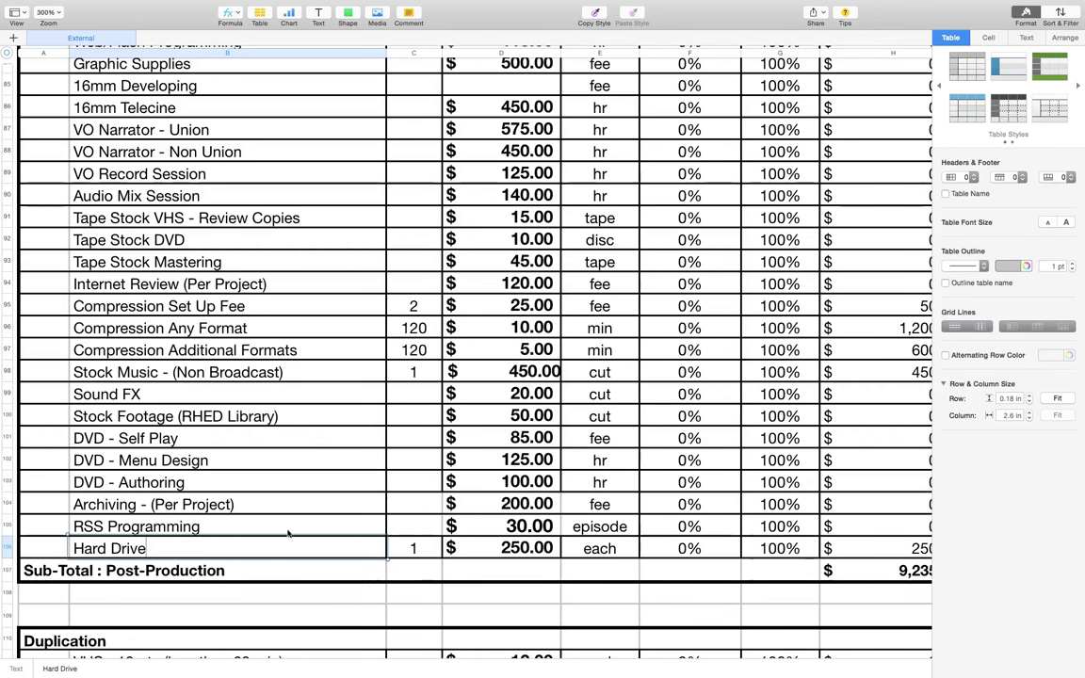
# Enter a quantity of 1 for Archiving - (Per Project) in the Post-Production section
pyautogui.click(405, 502)
pyautogui.write('1')
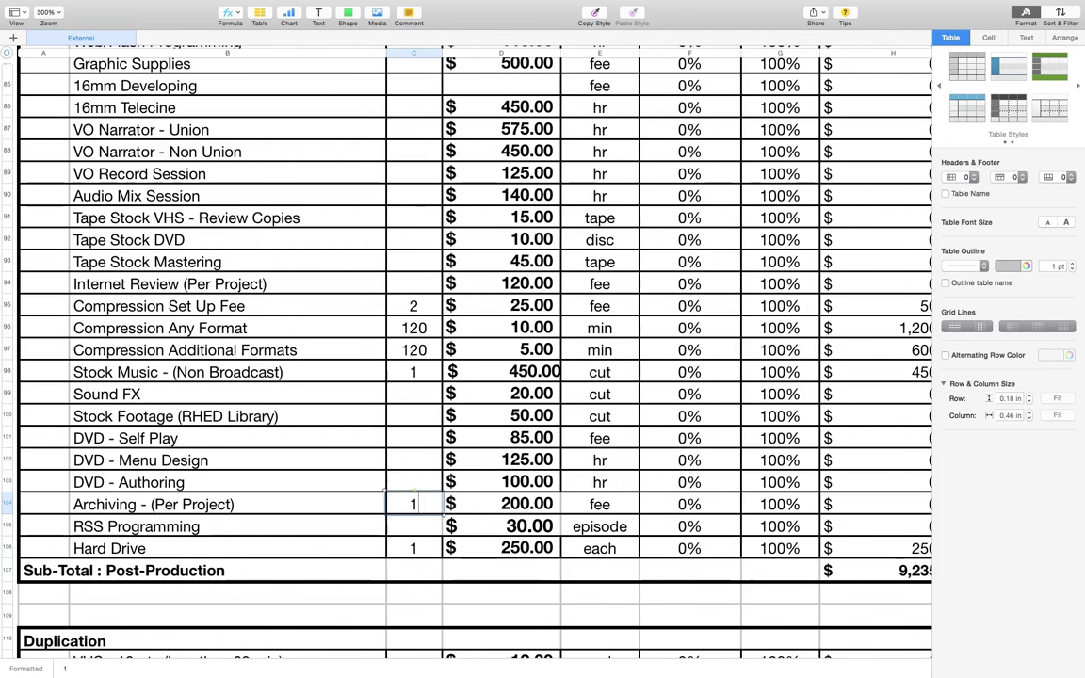
pyautogui.click(405, 474)
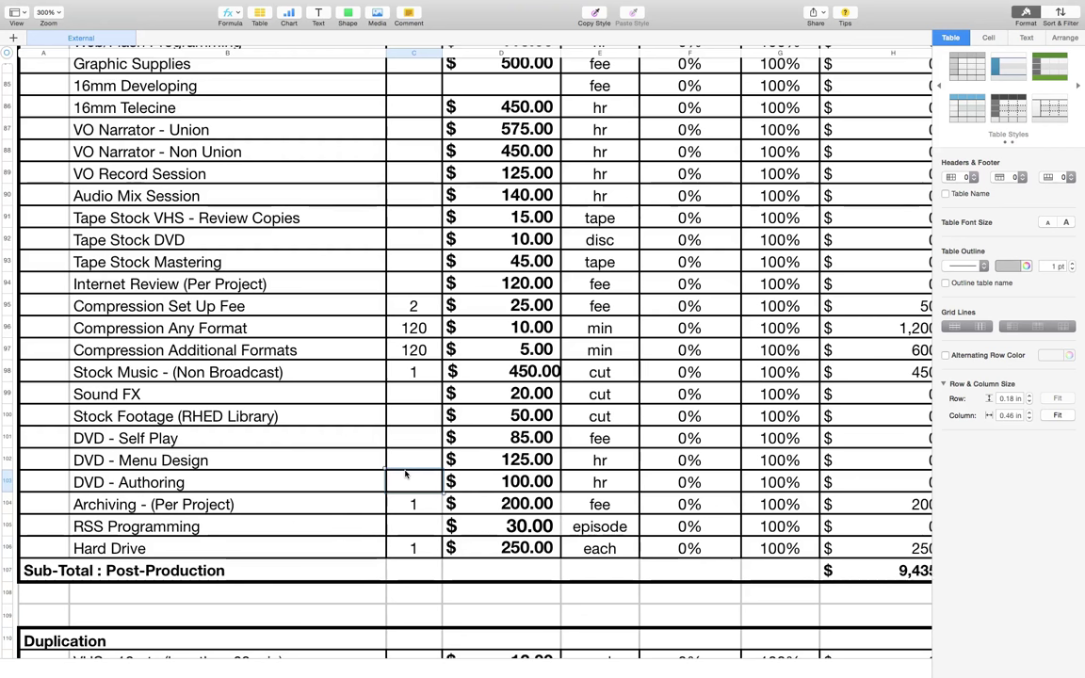
# Look through the Duplication and 508 Compliance sections and check the grand total at the end of the budget
pyautogui.scroll(-10, 406, 474)
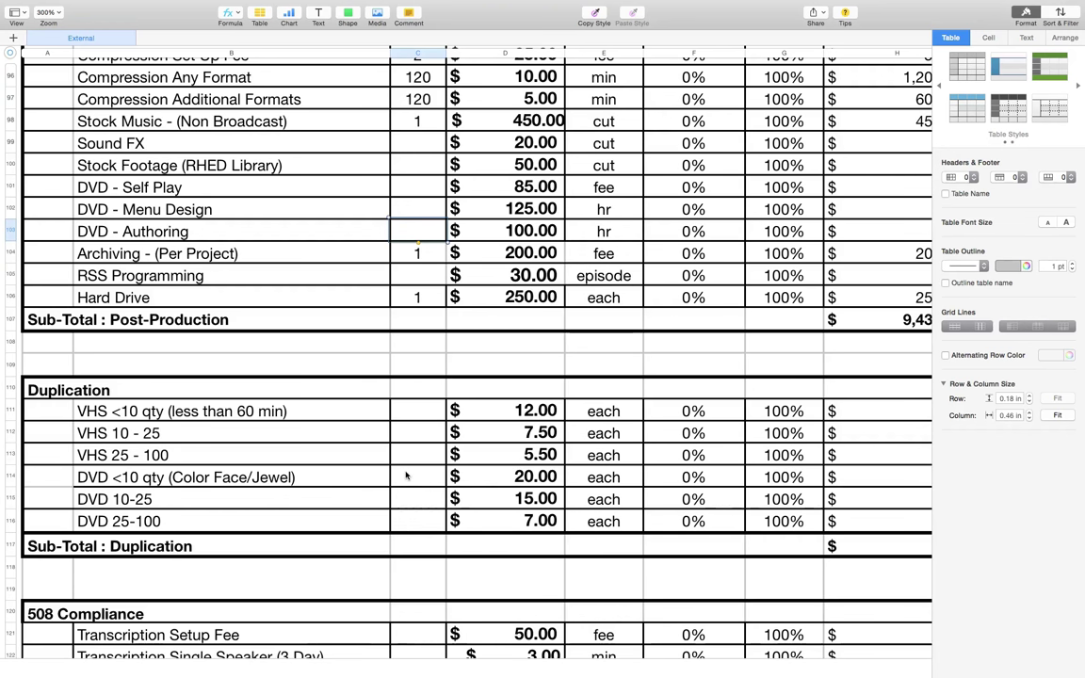
pyautogui.scroll(-3, 406, 475)
pyautogui.scroll(-1, 409, 477)
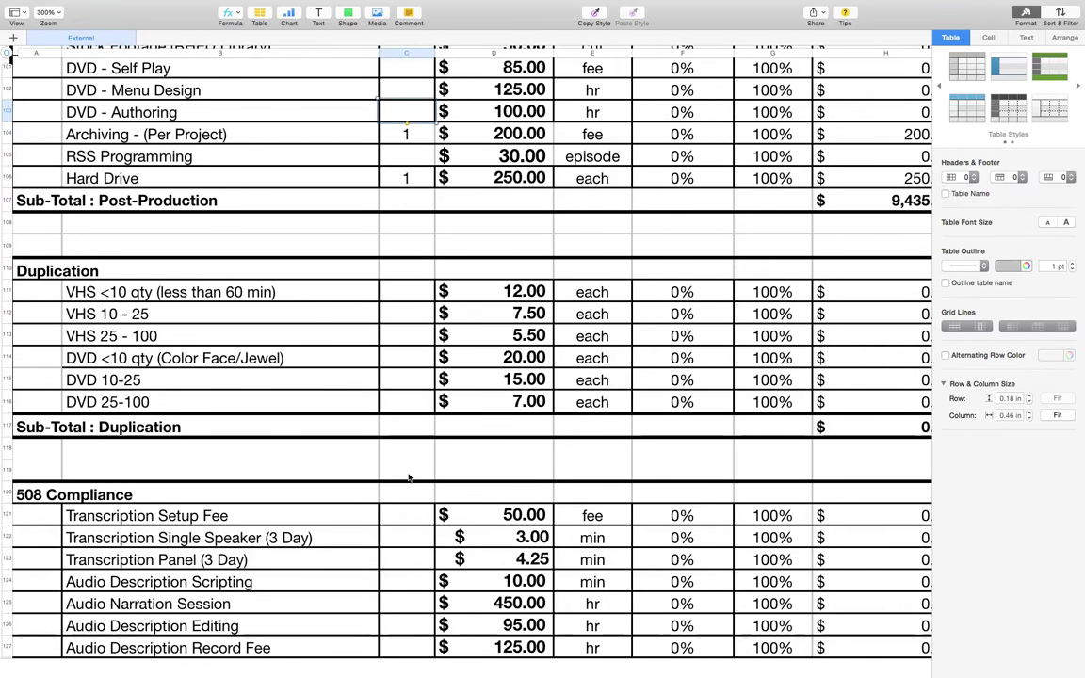
pyautogui.scroll(-10, 409, 478)
pyautogui.hscroll(5, 409, 474)
pyautogui.scroll(-10, 409, 474)
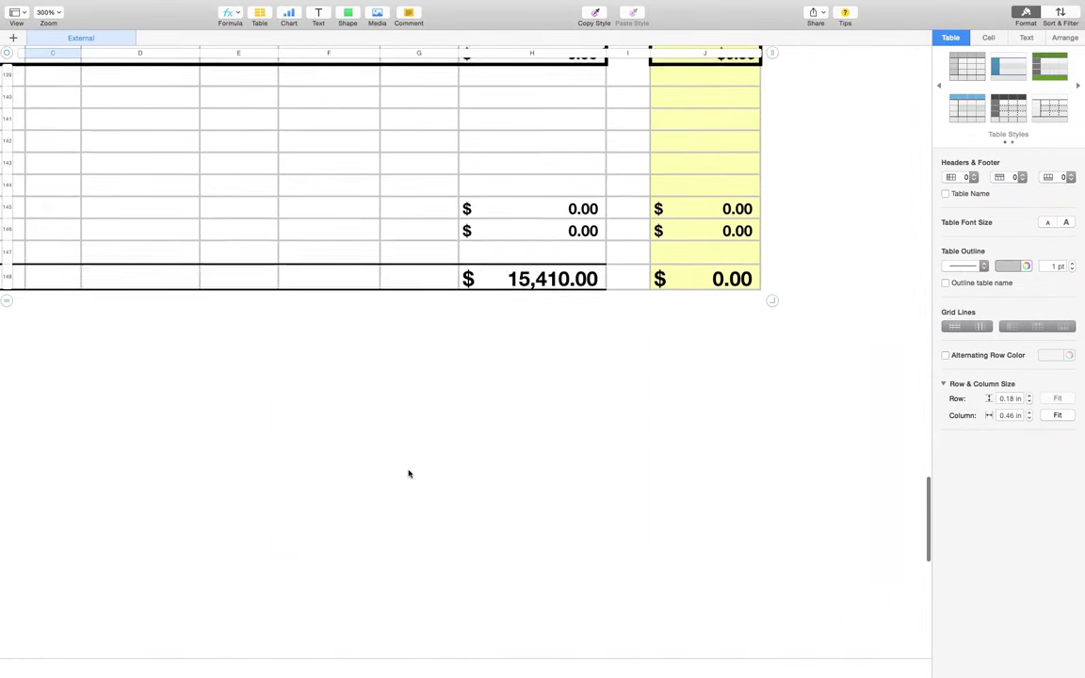
pyautogui.scroll(-2, 409, 473)
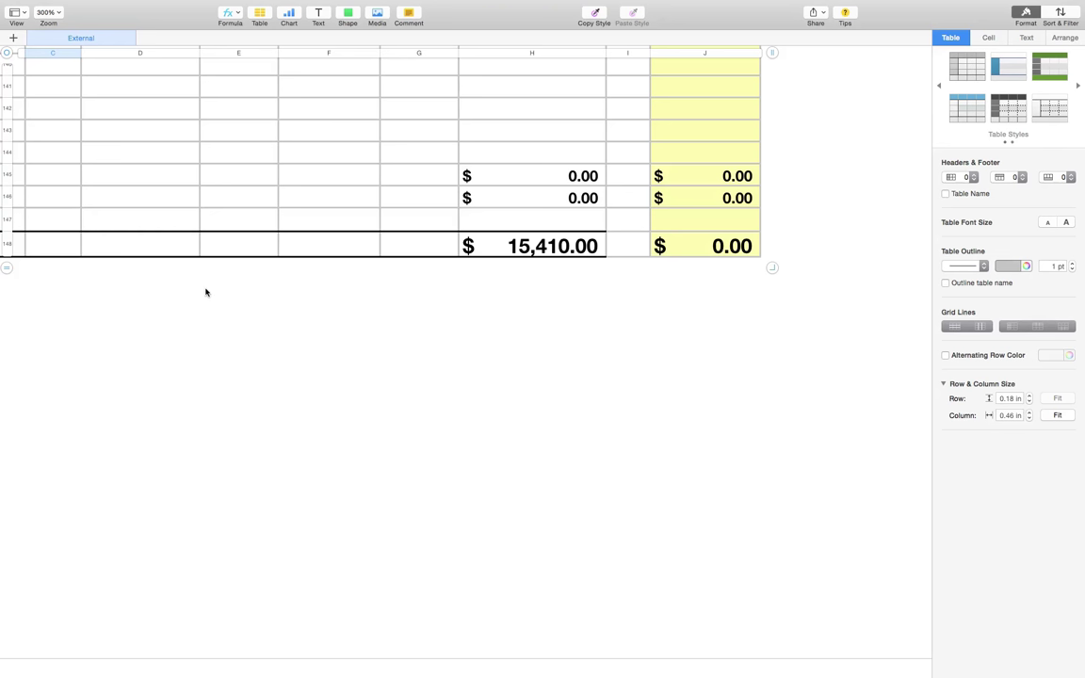
# Close the untitled copy of the budget template and answer the closing dialog
pyautogui.moveTo(8, 7)
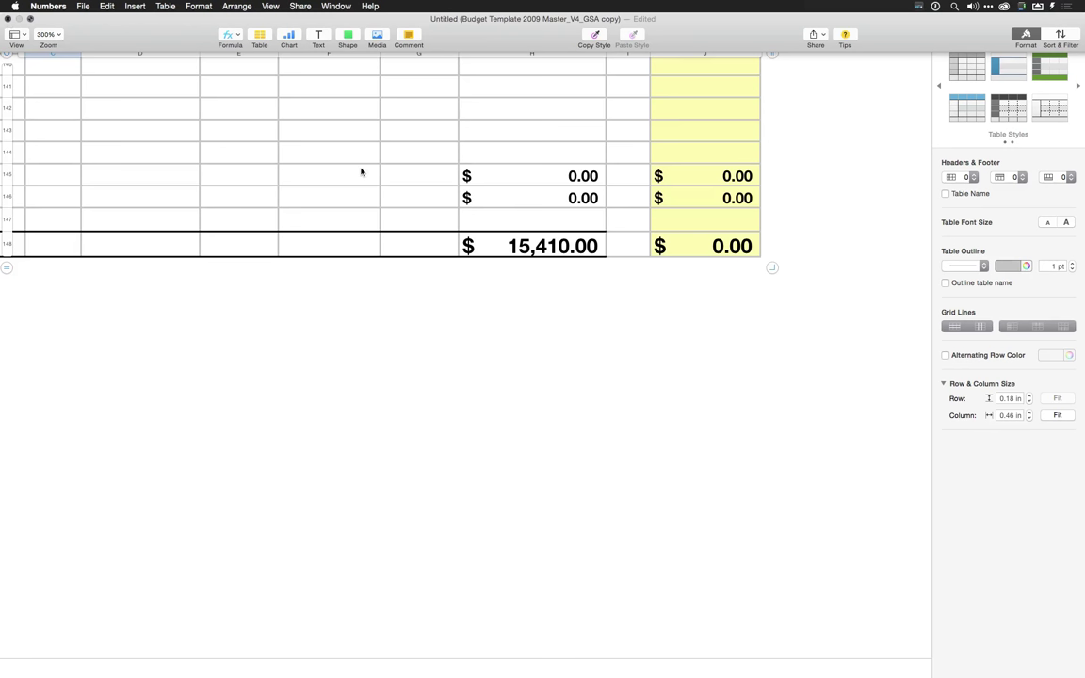
pyautogui.press('super+w')
pyautogui.click(484, 168)
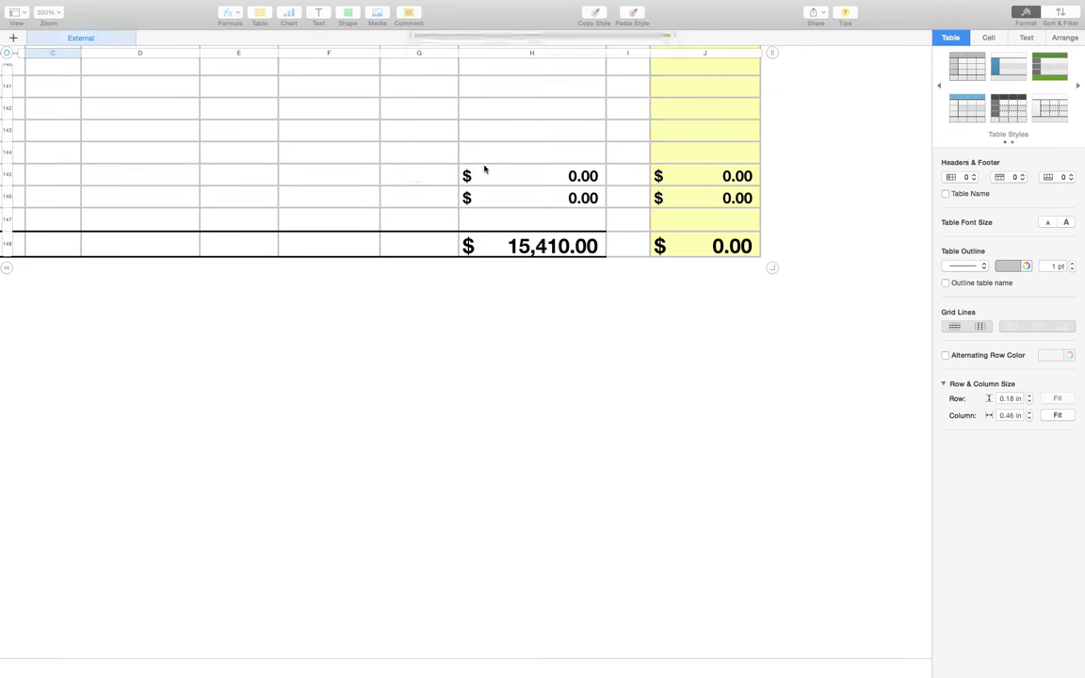